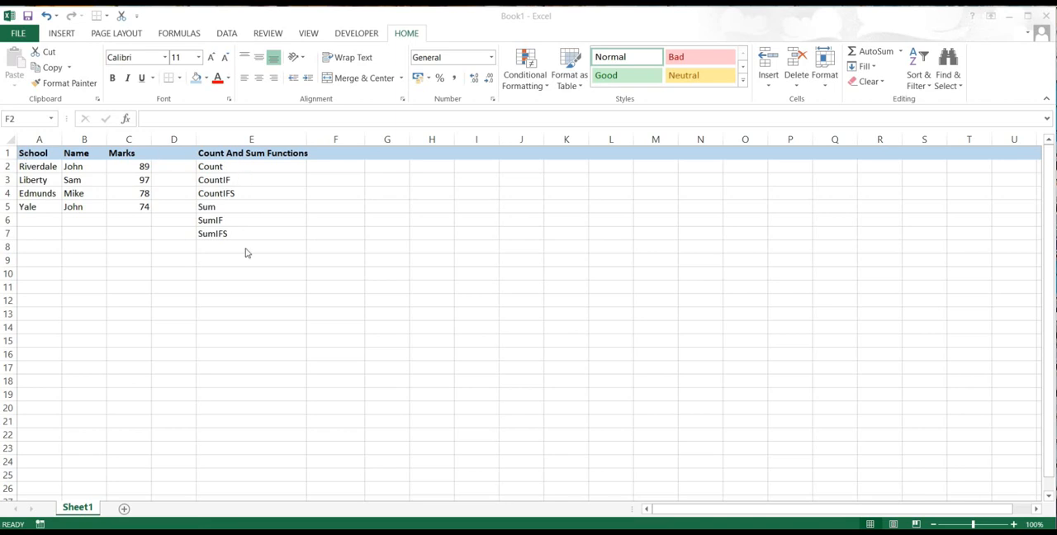
- Enter the formula =COUNT(C2:C5) in cell F2, beside the Count label, to count the numeric marks
left_click(332, 167)
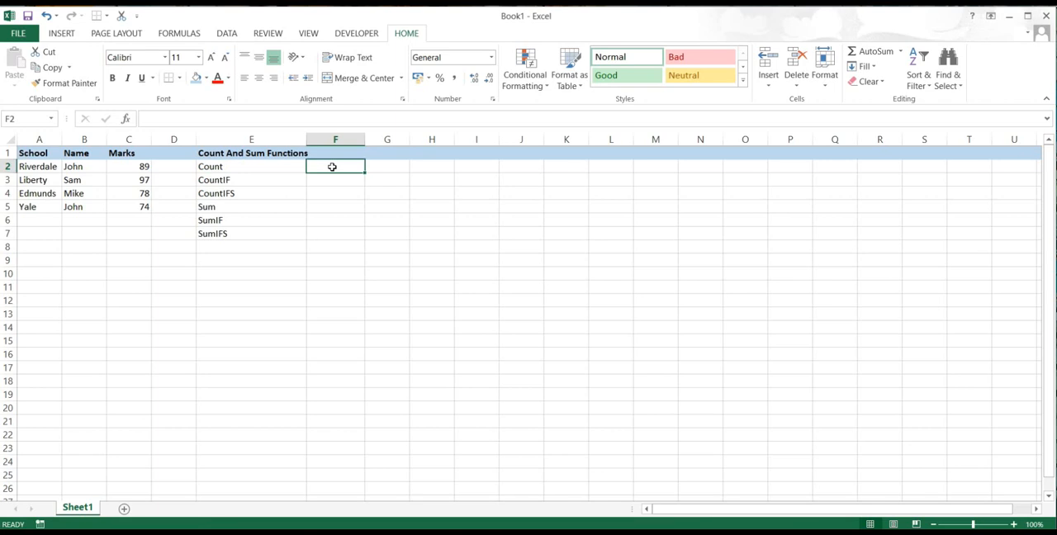
type("=")
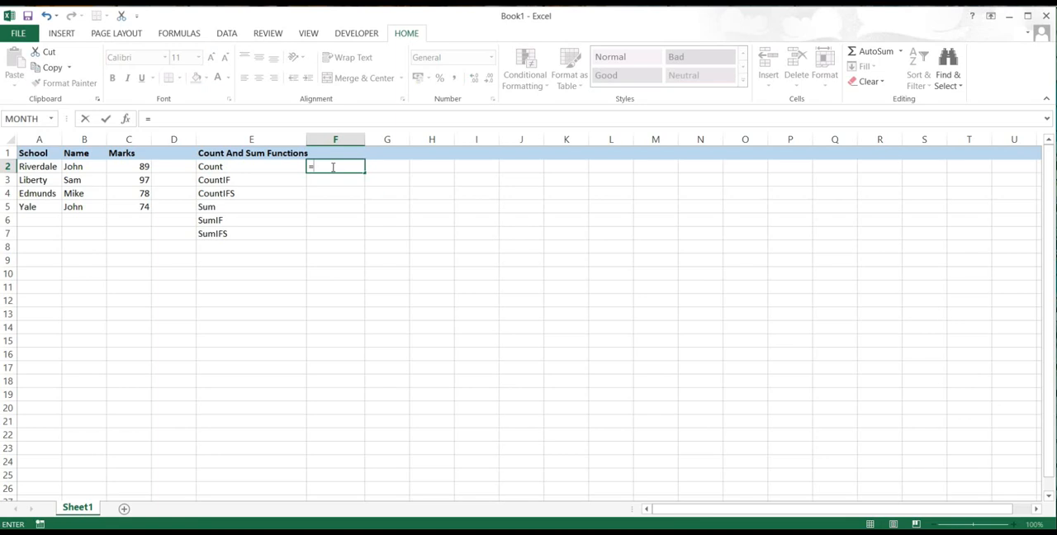
type("count")
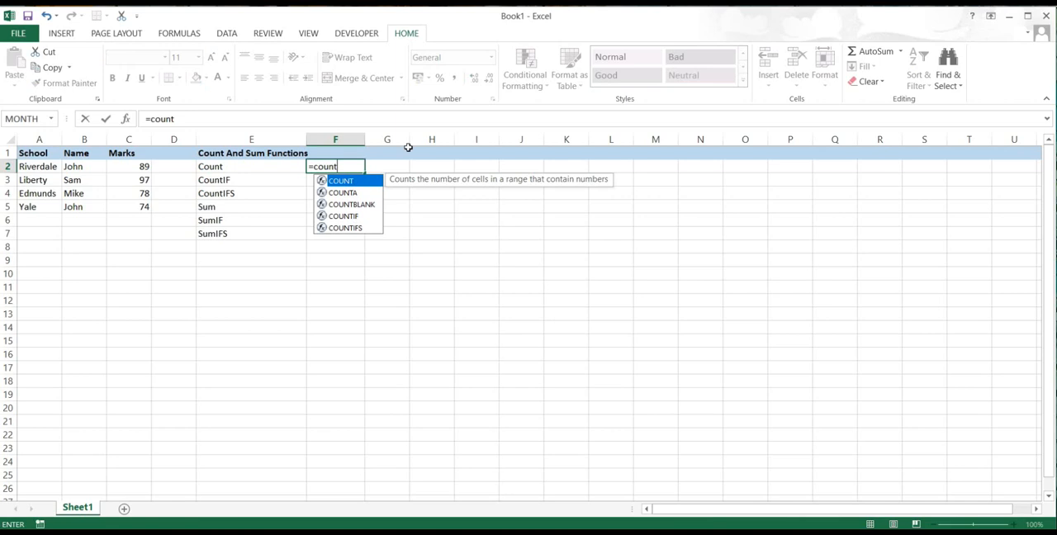
key("Tab")
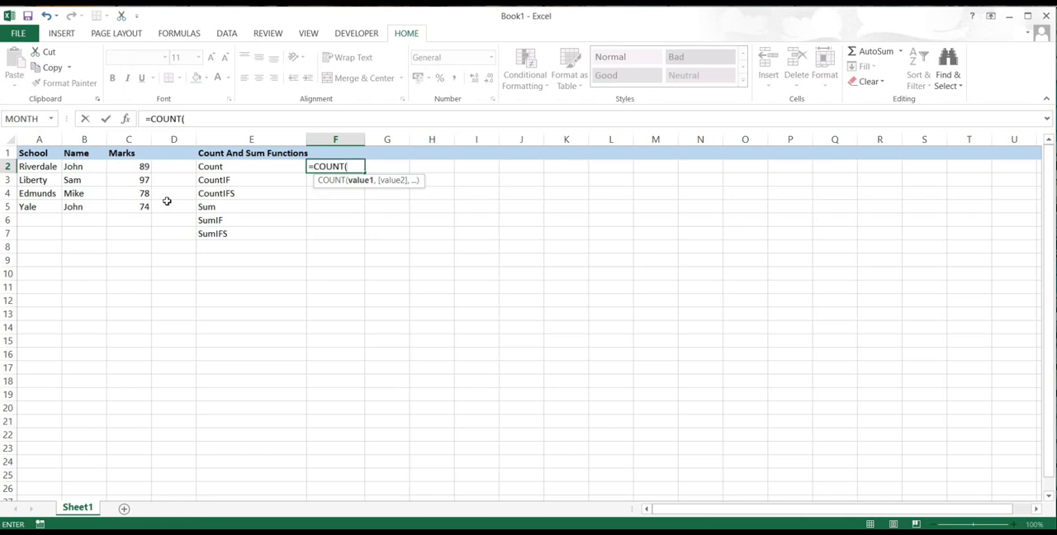
type("c2:")
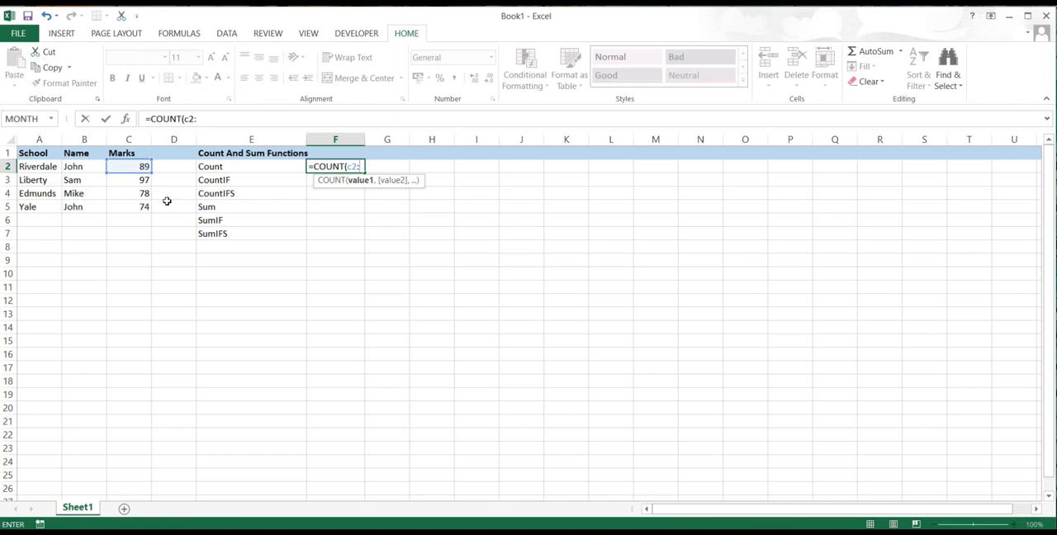
type("c5")
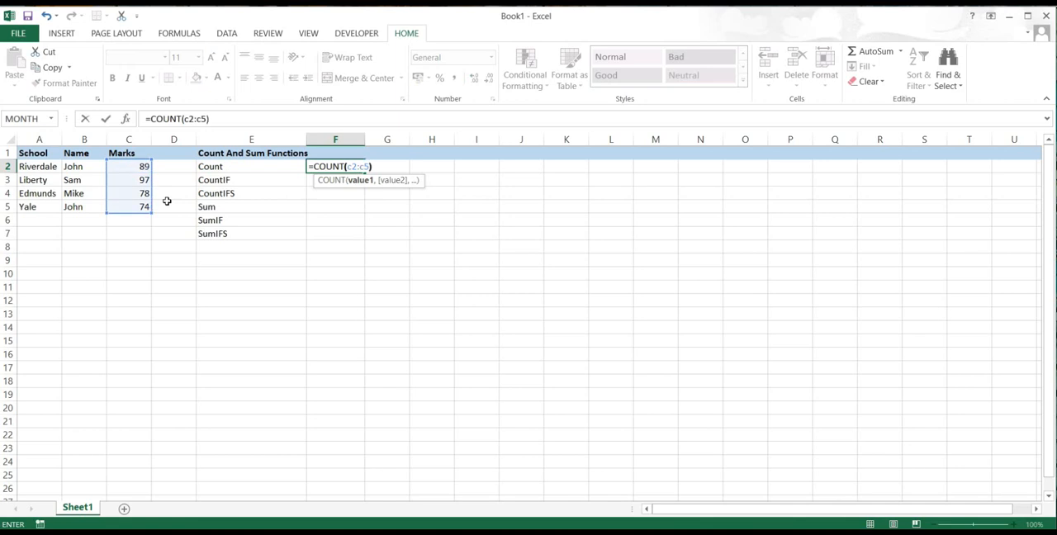
type(")")
key("Return")
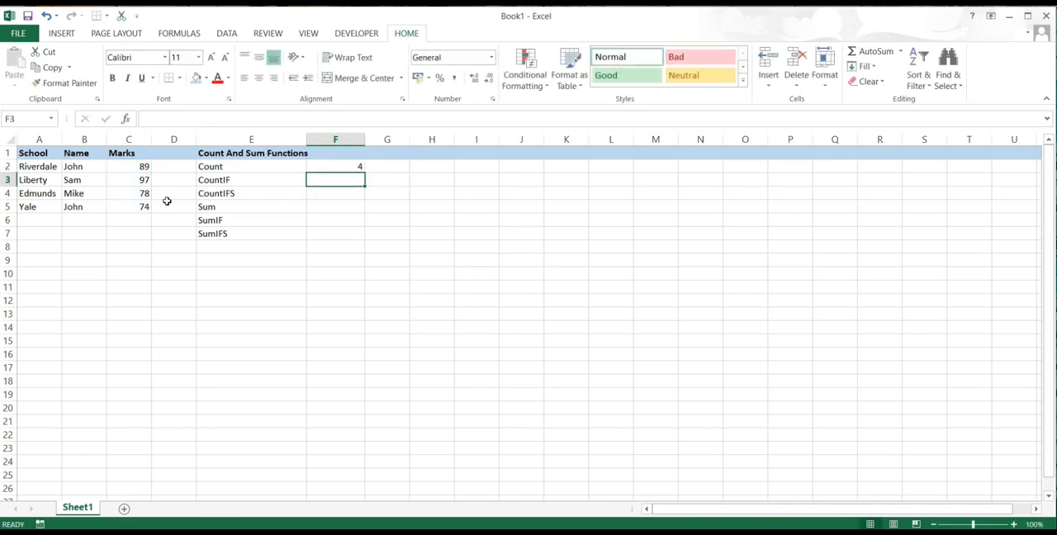
left_click(341, 169)
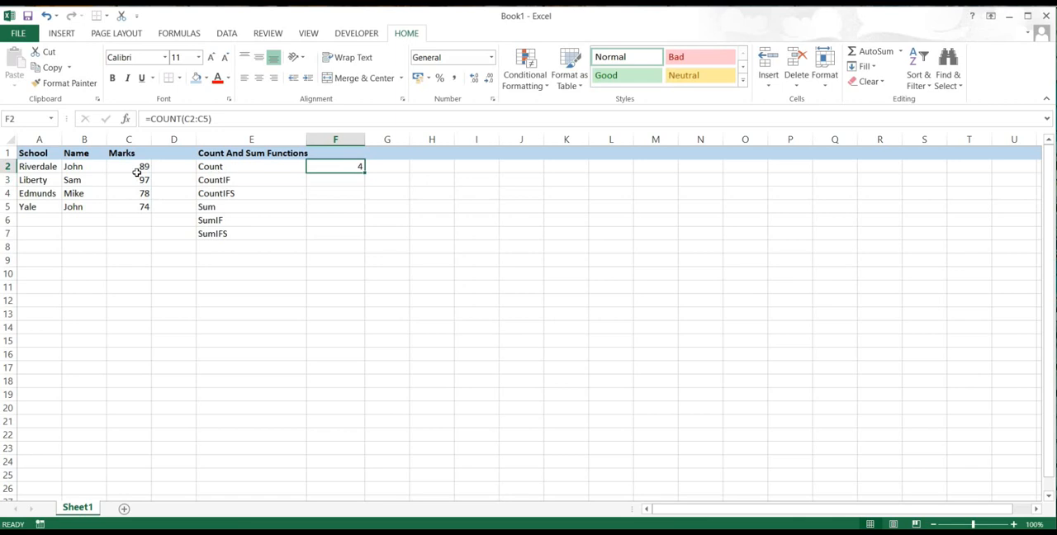
- Enter the formula =COUNTIF(C2:C5,">90") in cell F3 to count the marks above 90
left_click(334, 182)
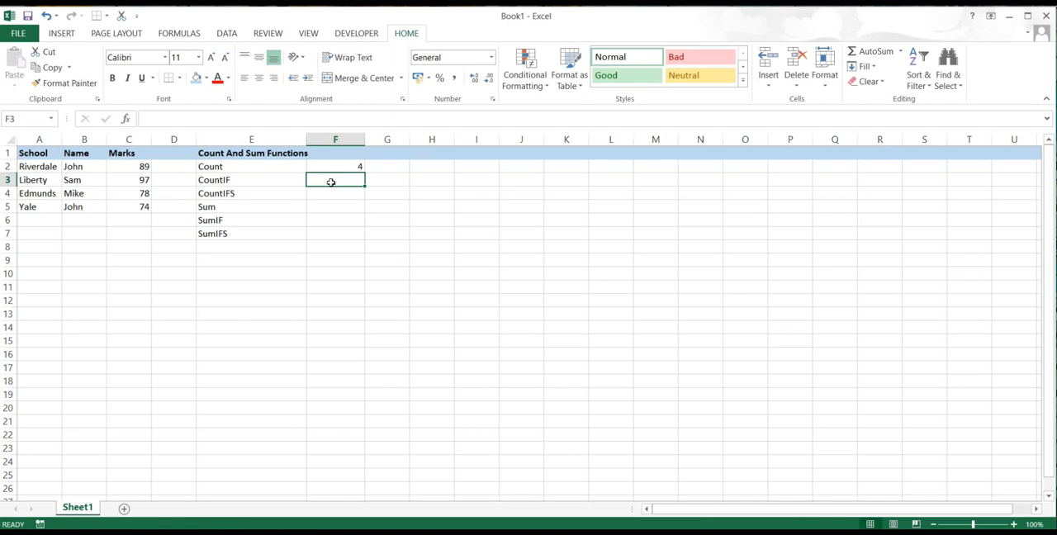
type("=")
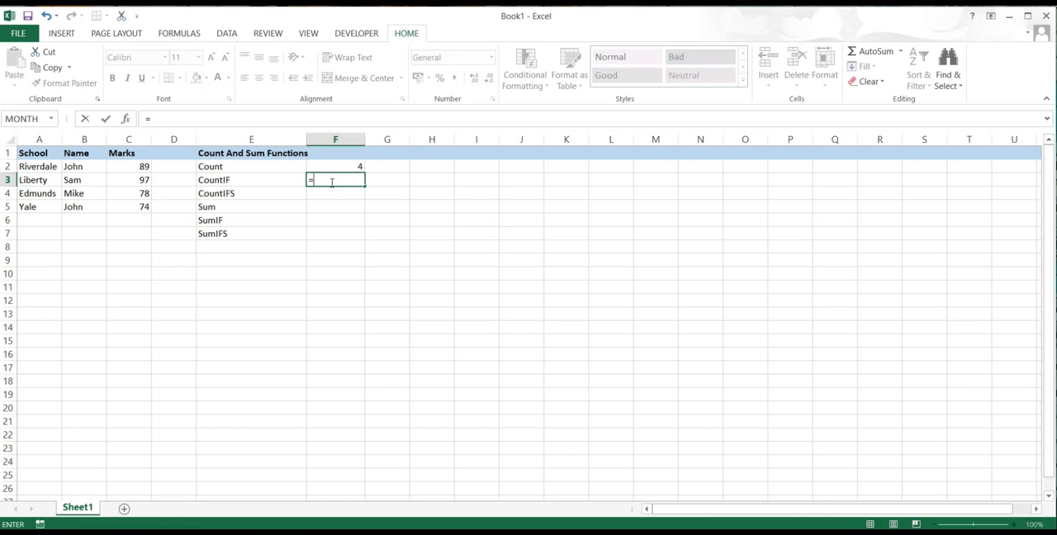
type("count")
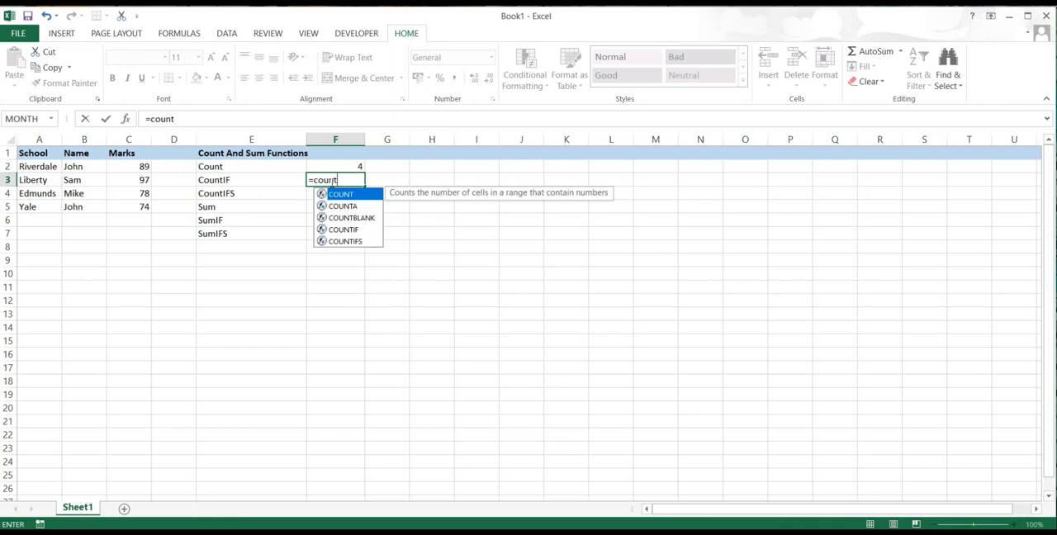
type("if")
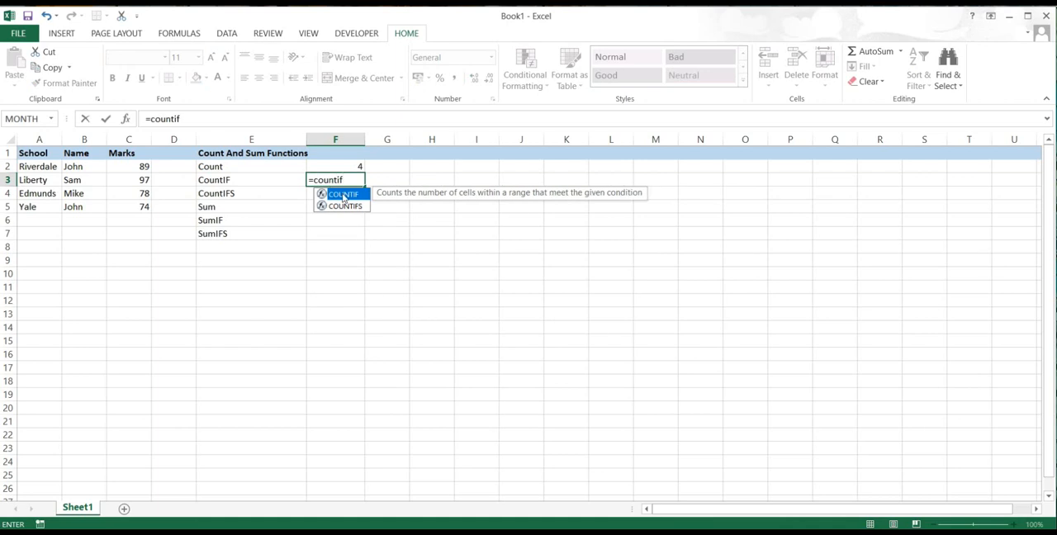
key("Tab")
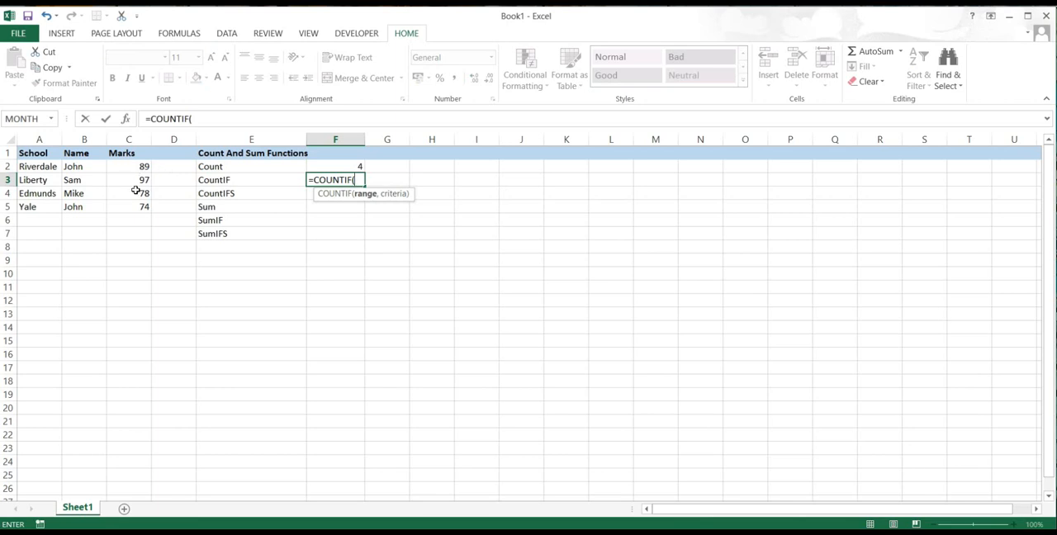
type("c2")
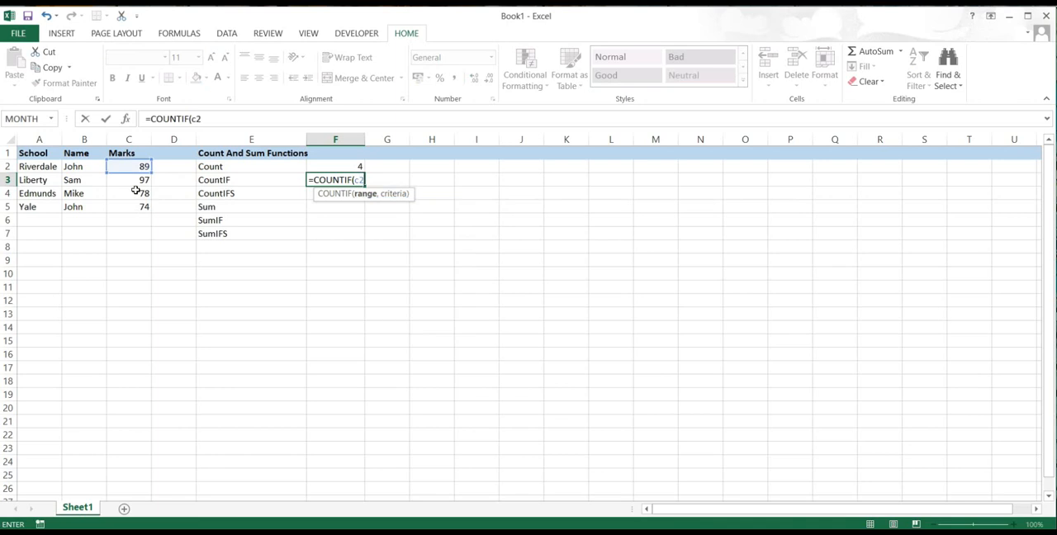
type(":c5")
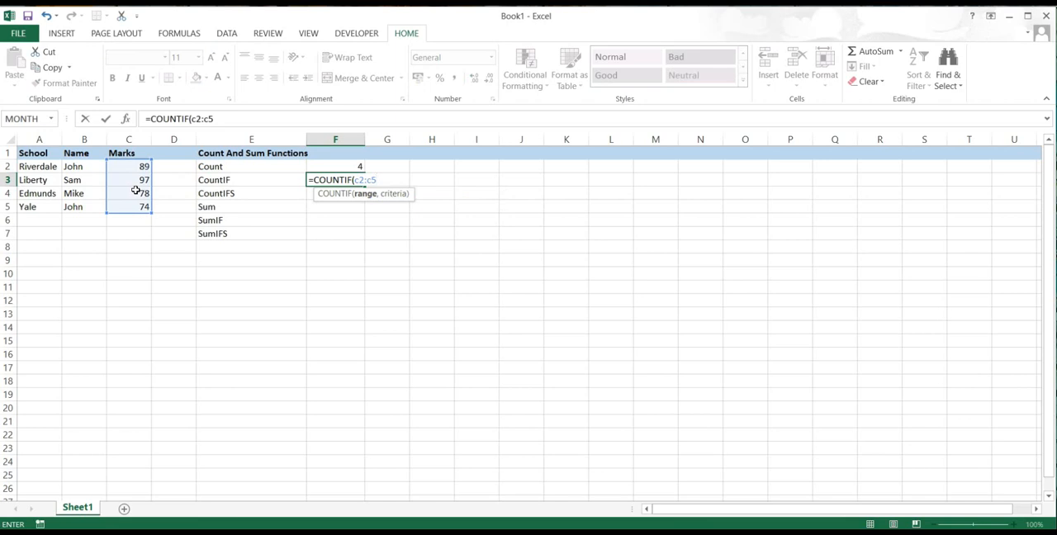
type(",\"")
type(">90")
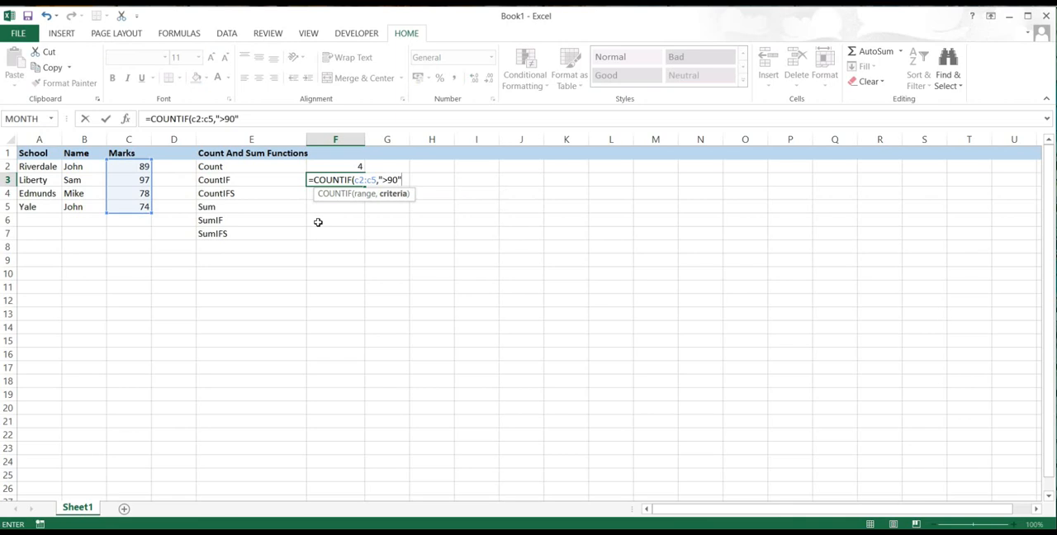
key("Return")
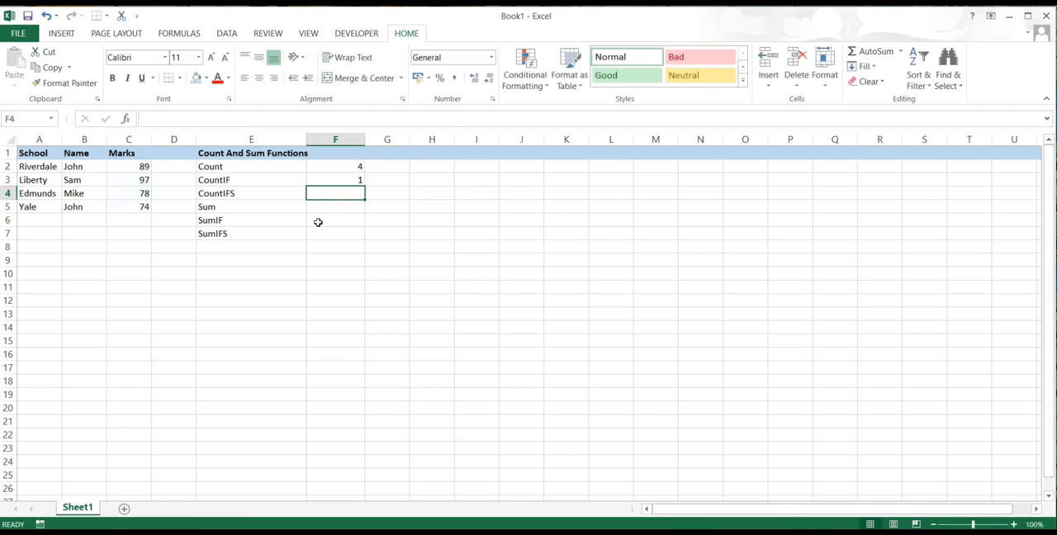
left_click(346, 177)
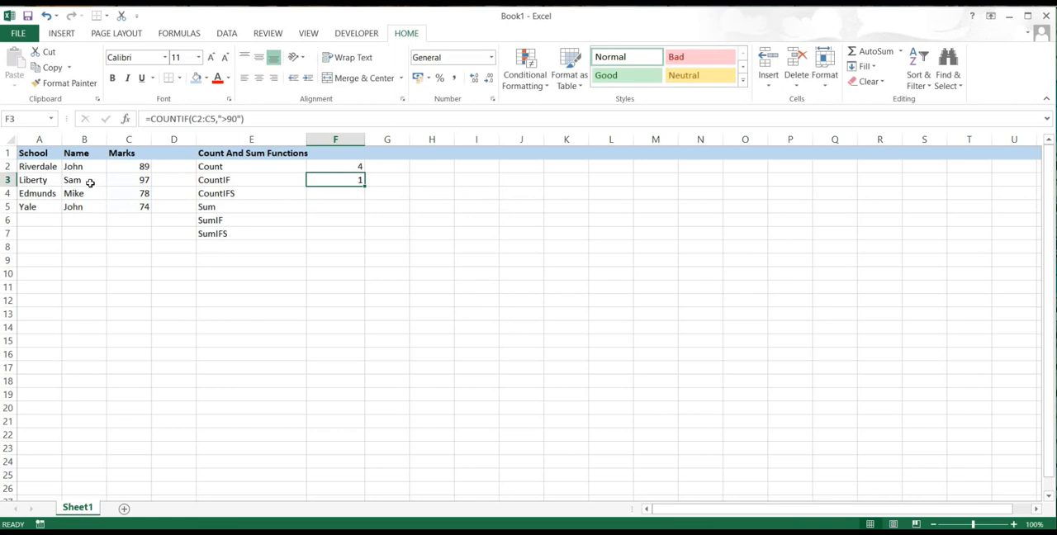
- Change the Edmunds student's mark in cell C4 to 99 and check the CountIF result in F3
left_click(135, 193)
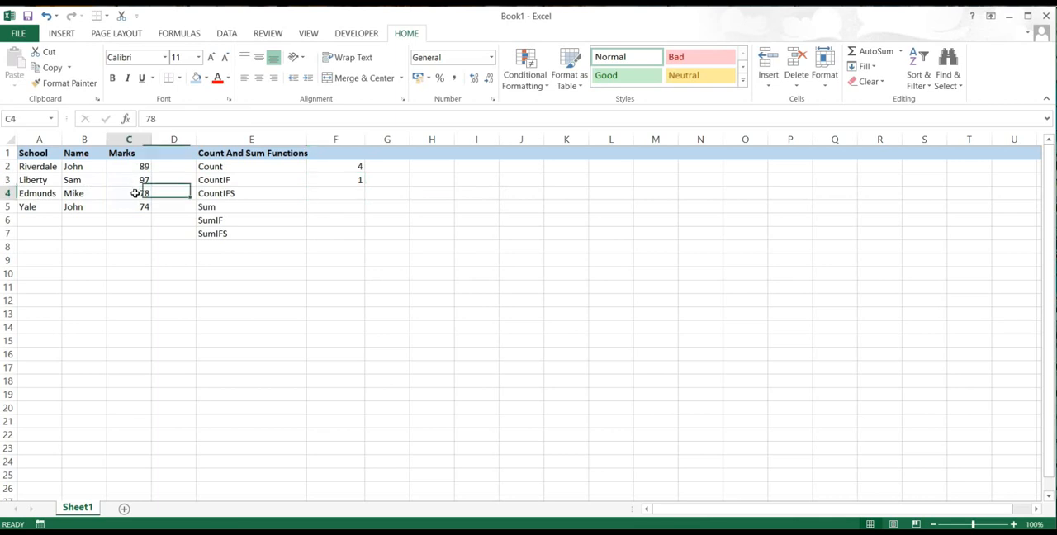
type("99")
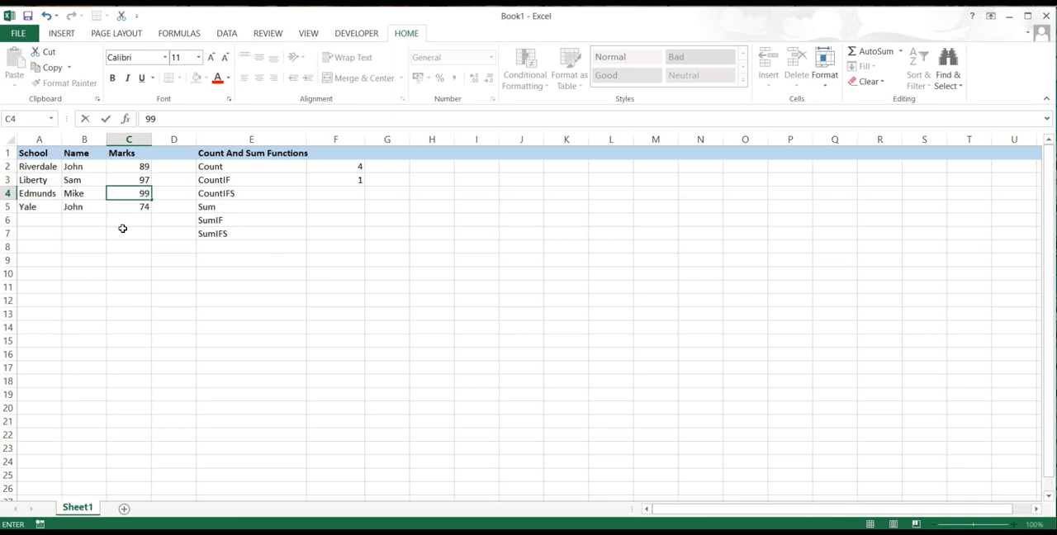
key("Return")
left_click(345, 180)
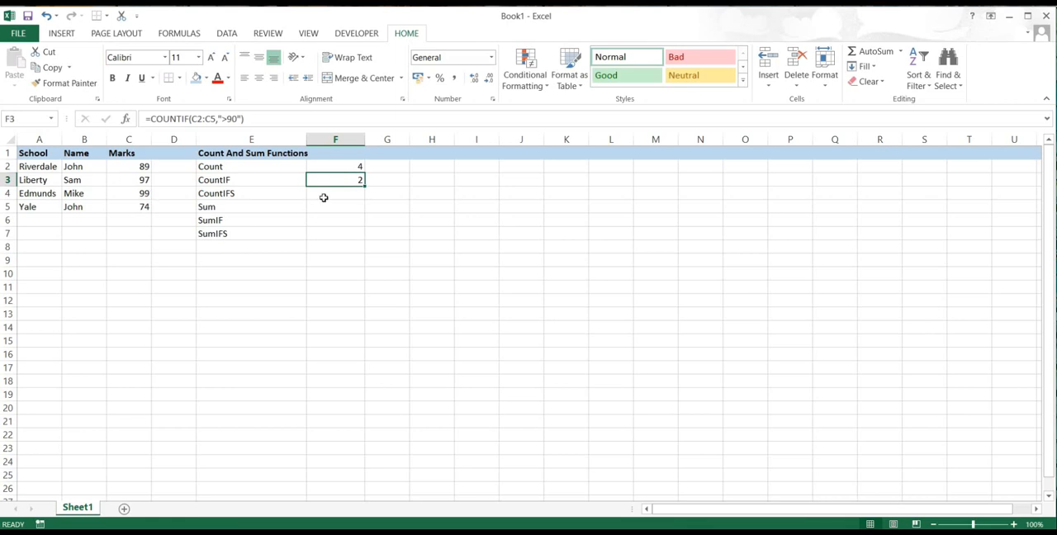
- Begin a COUNTIFS formula in cell F4 with B2:B5 as the first criteria range and the student name from B2 as quoted criterion
left_click(287, 195)
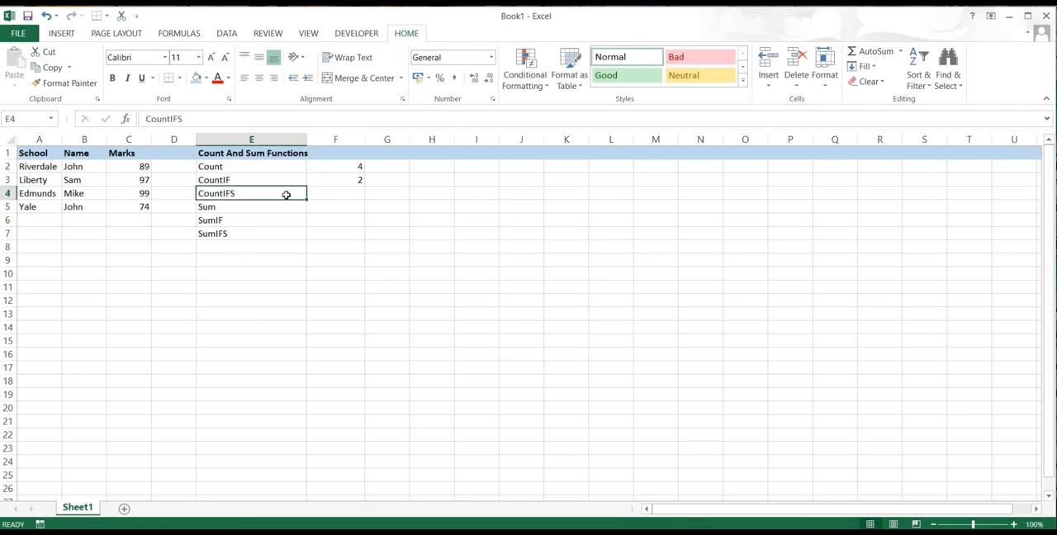
left_click(328, 196)
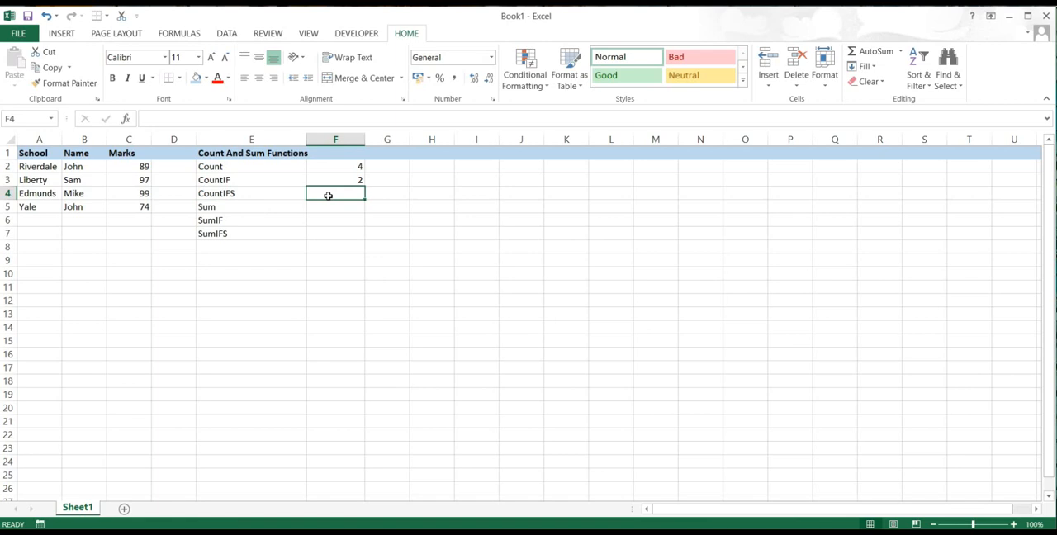
type("=cou")
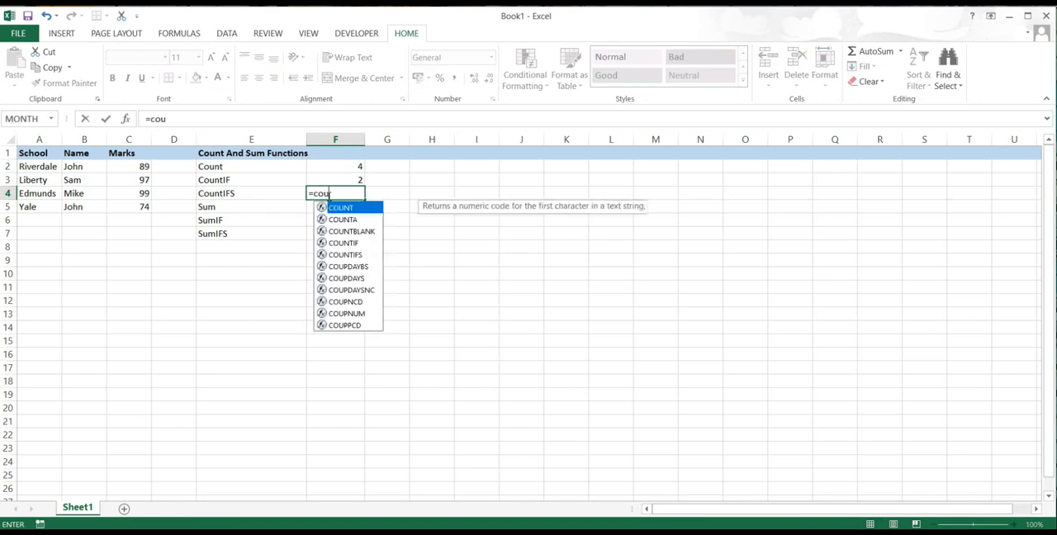
type("ntif")
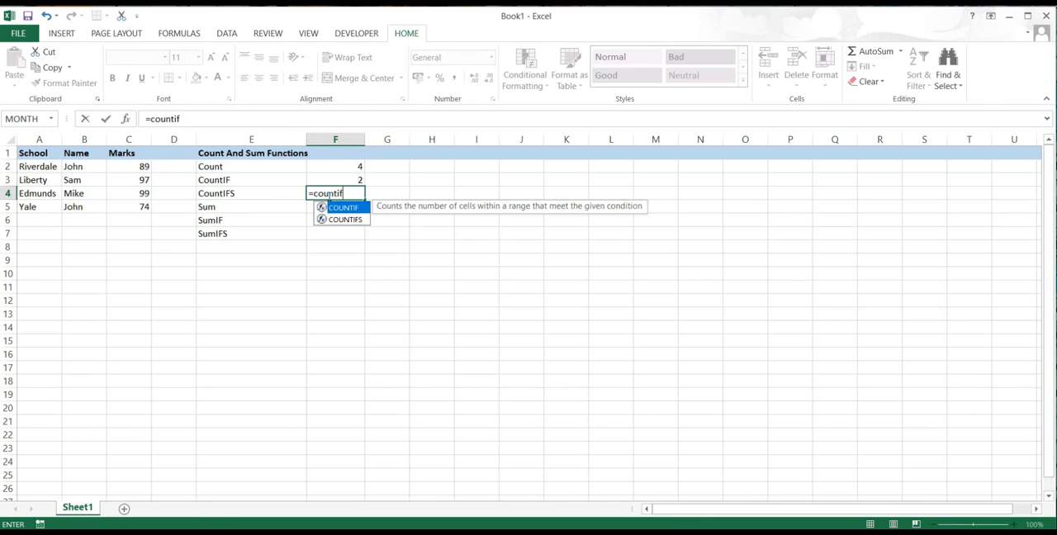
left_click(346, 219)
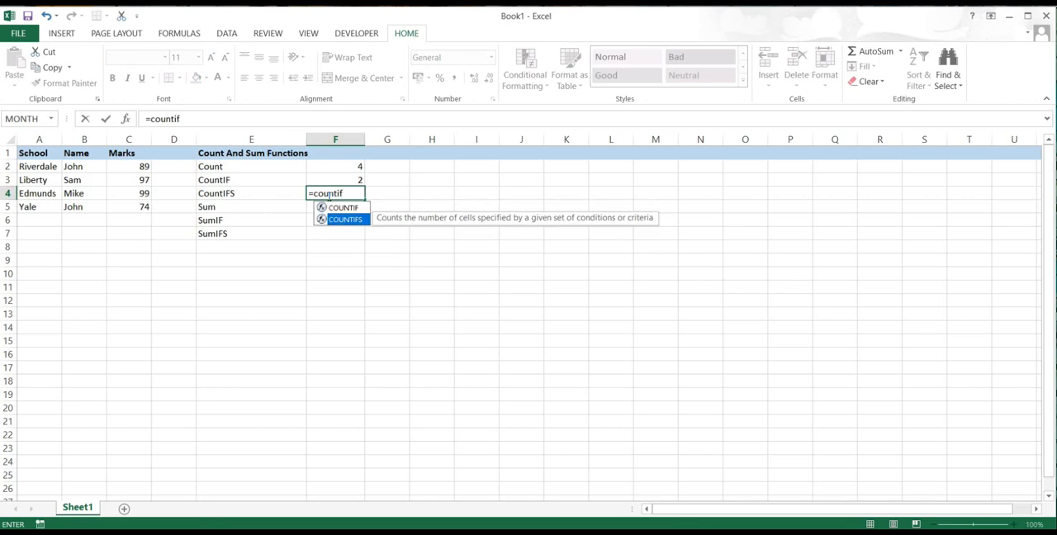
double_click(353, 220)
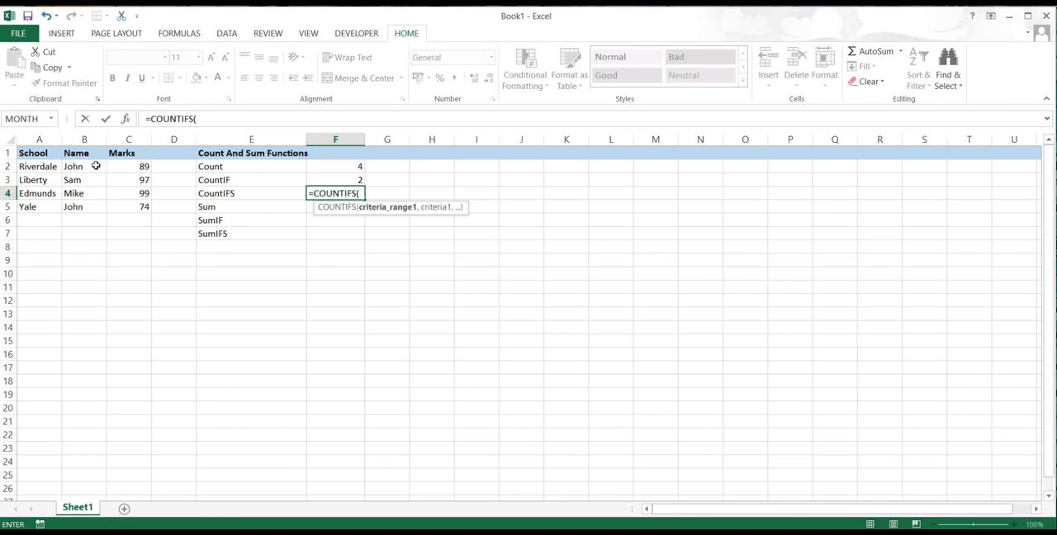
type("b")
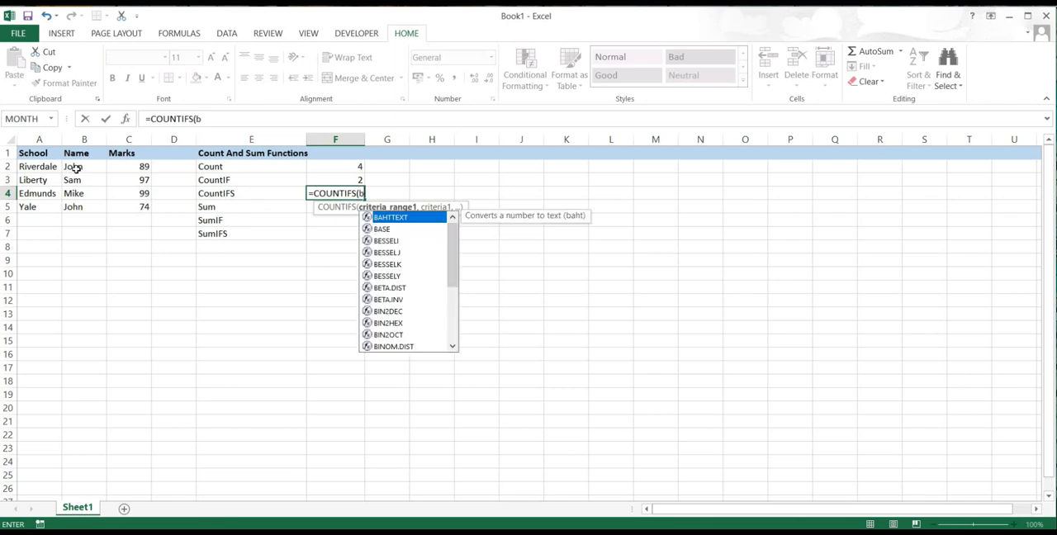
type("2:")
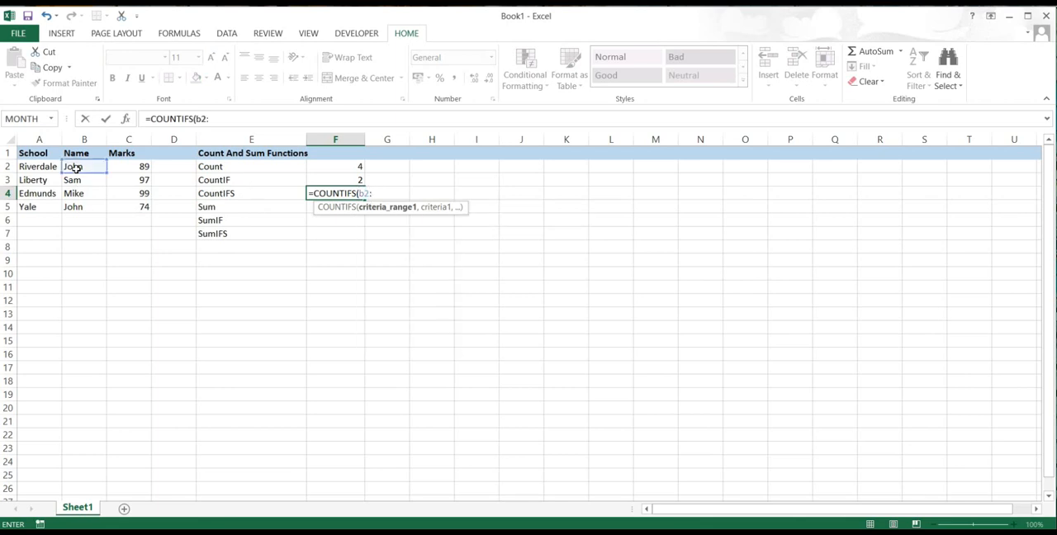
type("b5")
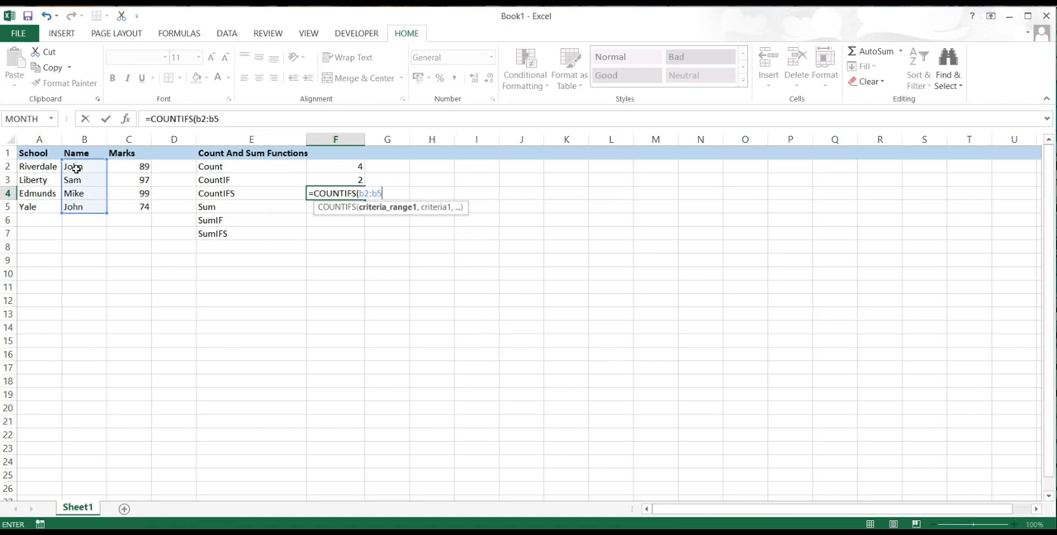
type(",")
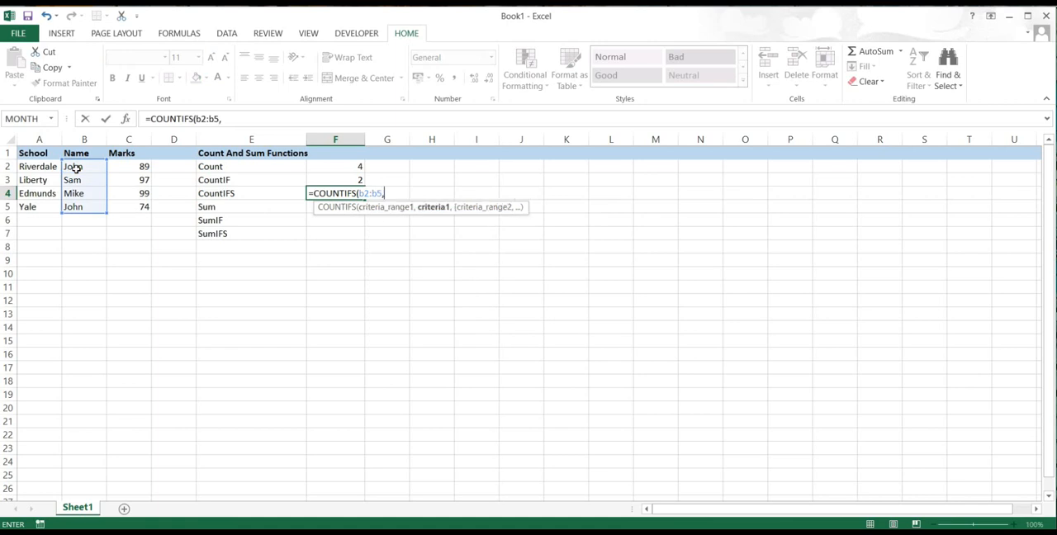
type("\"")
type("john\",")
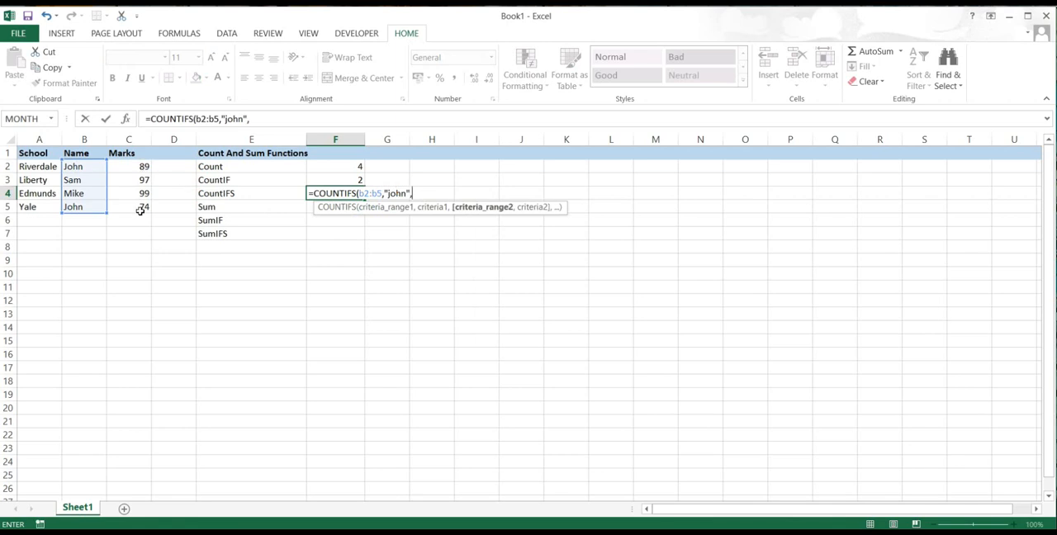
type("c2")
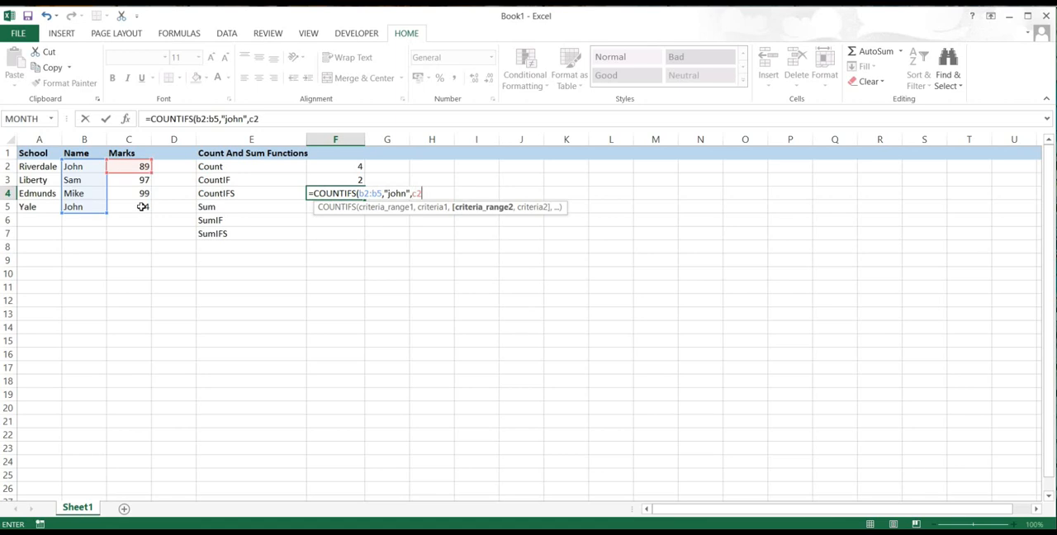
type(":c")
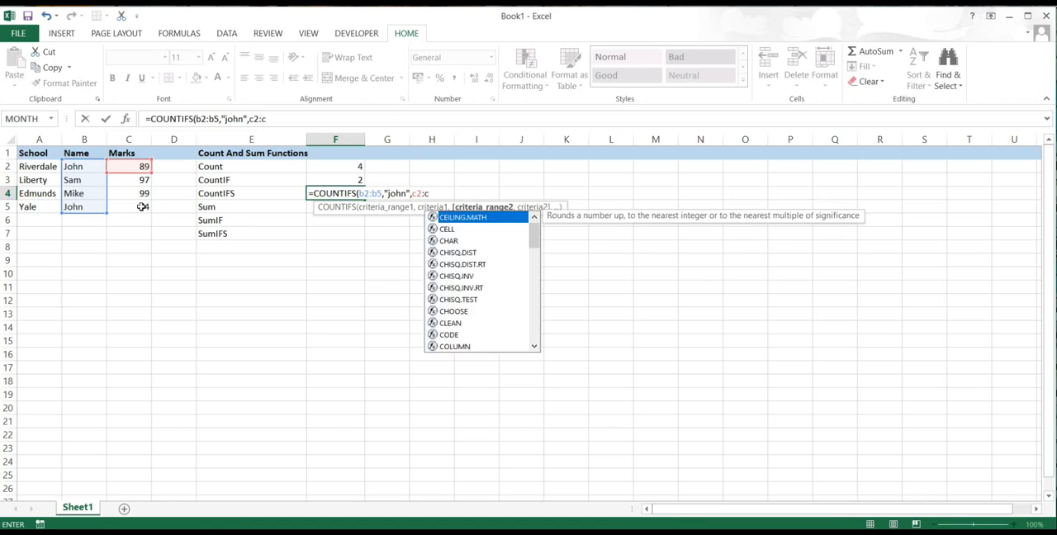
type("5")
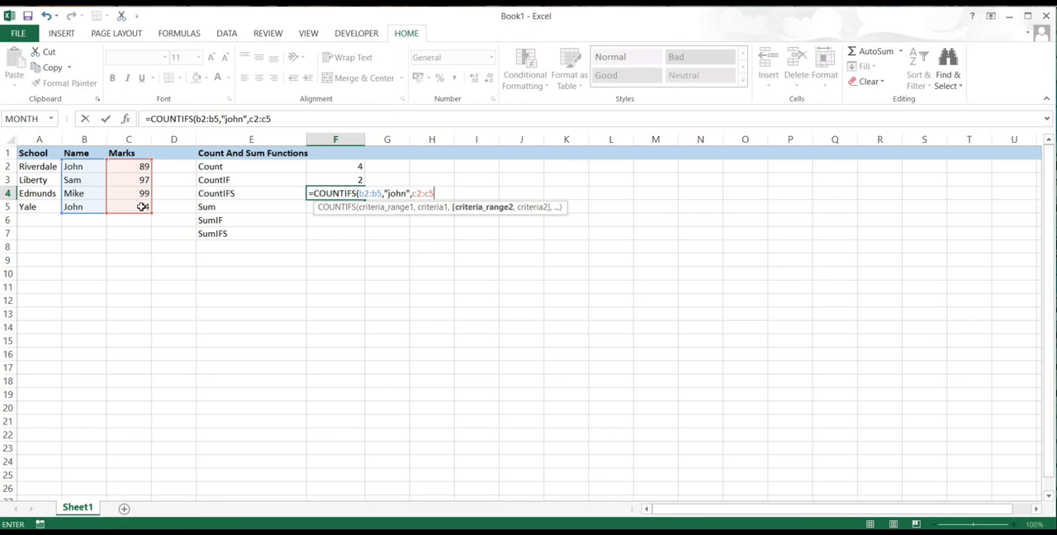
type(",")
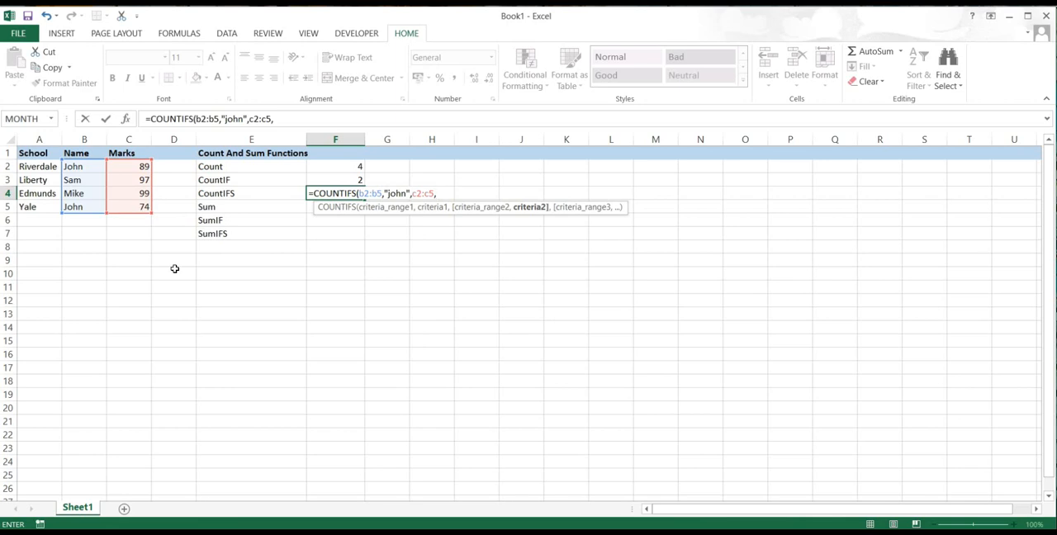
- Complete the COUNTIFS formula in F4 with second criteria range C2:C5 and criterion ">80", and check it against the mark in C5
type("\">80\"")
key("Return")
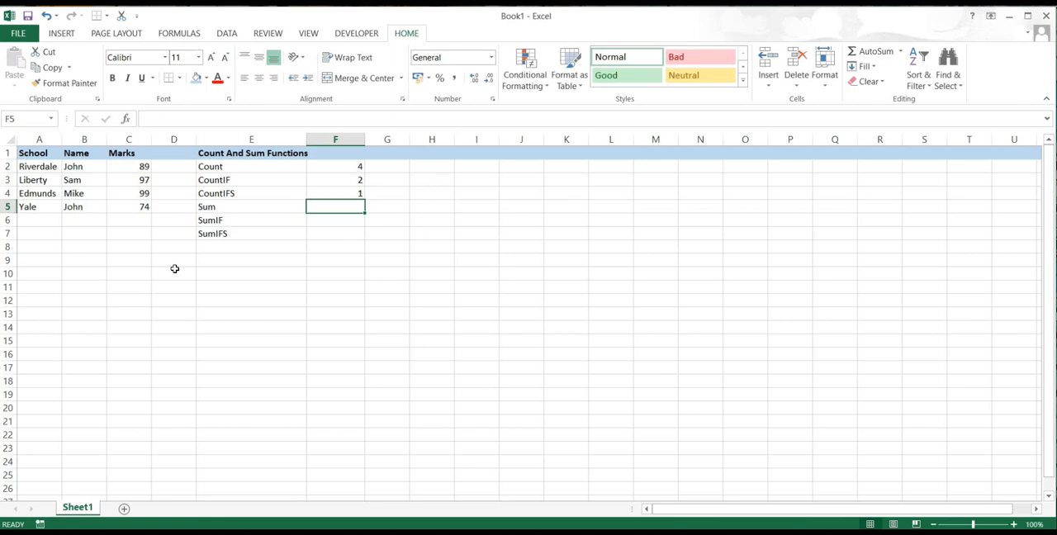
left_click(341, 193)
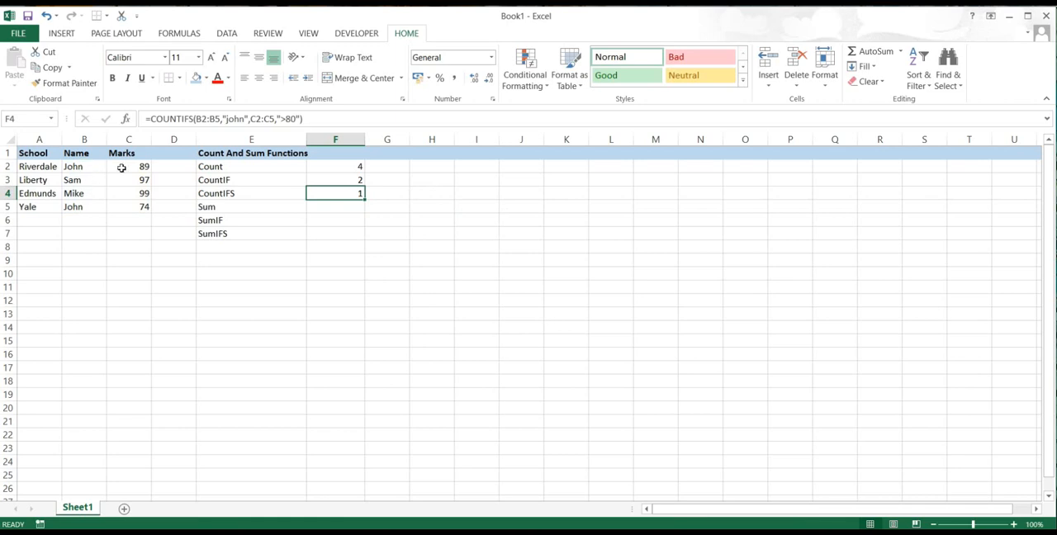
left_click(132, 209)
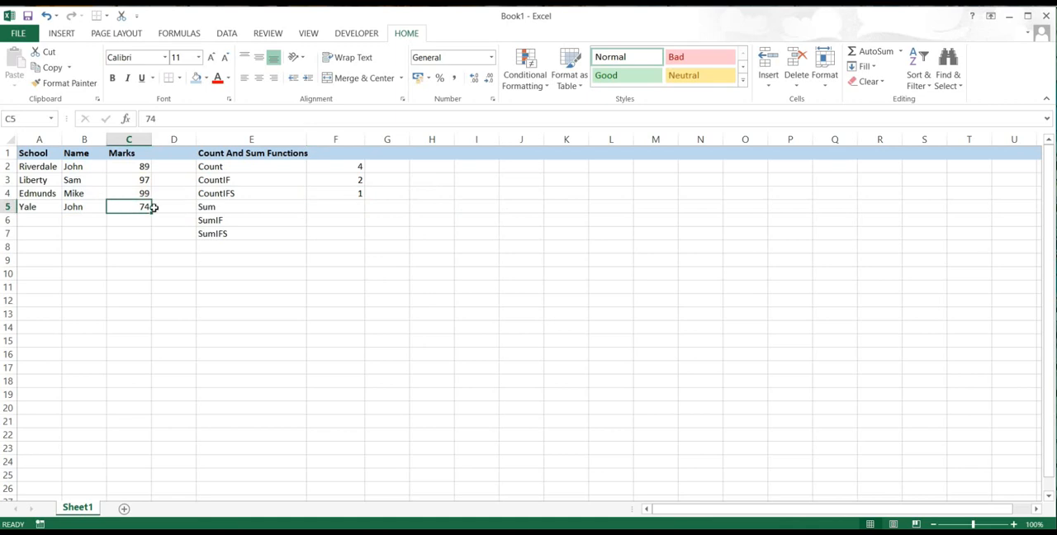
left_click(347, 191)
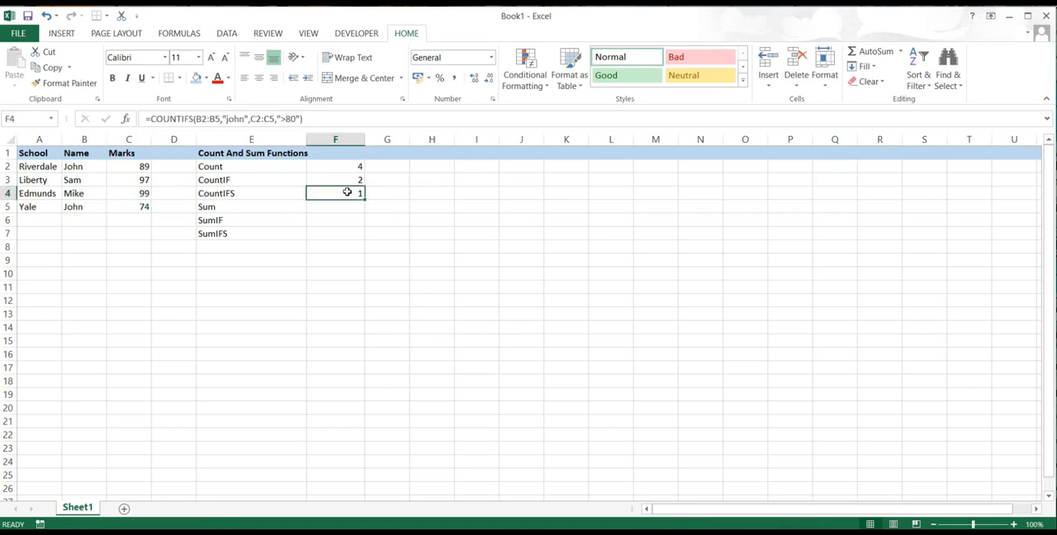
- Enter the formula =SUM(C2:C5) in cell F5, beside the Sum label, to total the marks
left_click(278, 207)
left_click(346, 209)
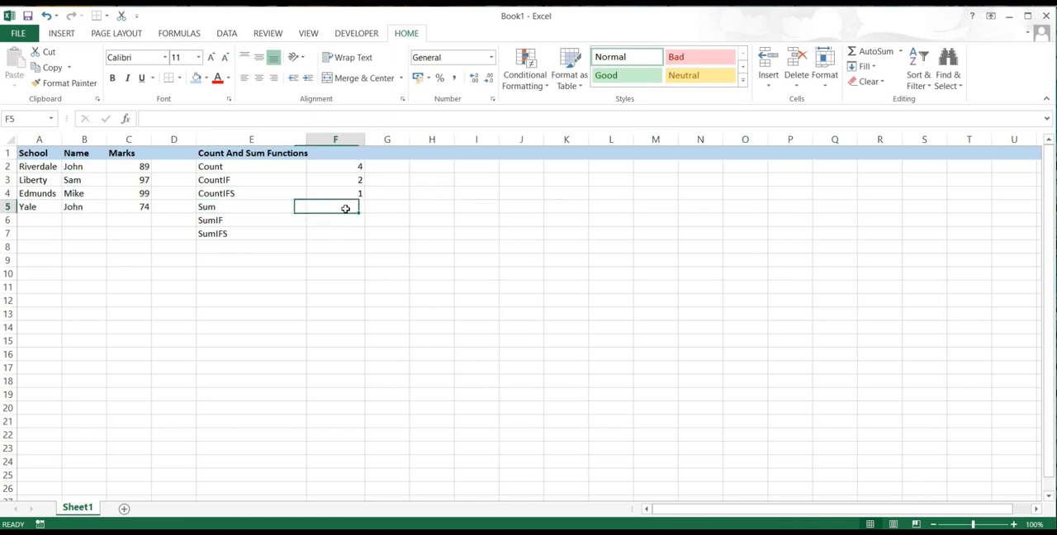
type("=")
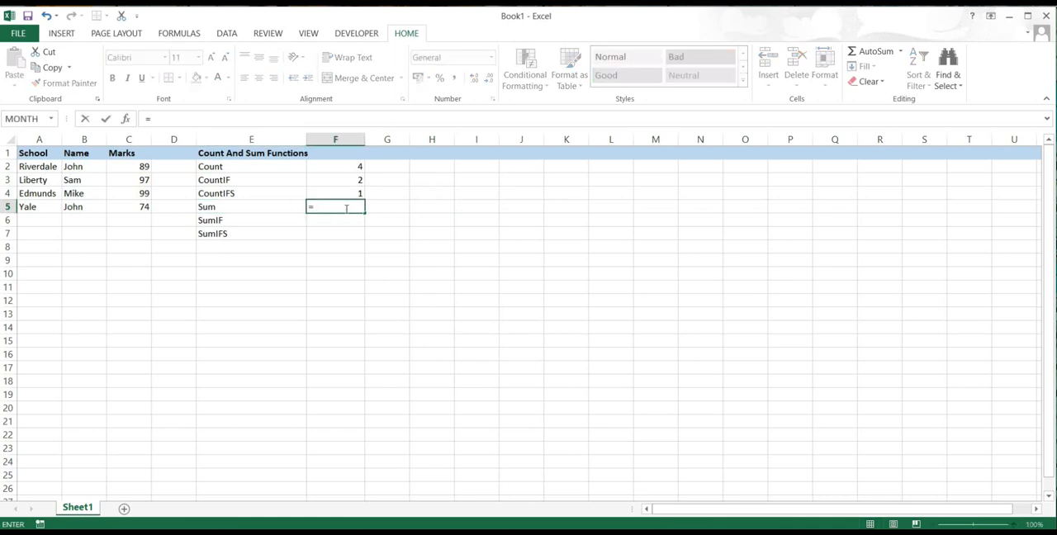
type("sum")
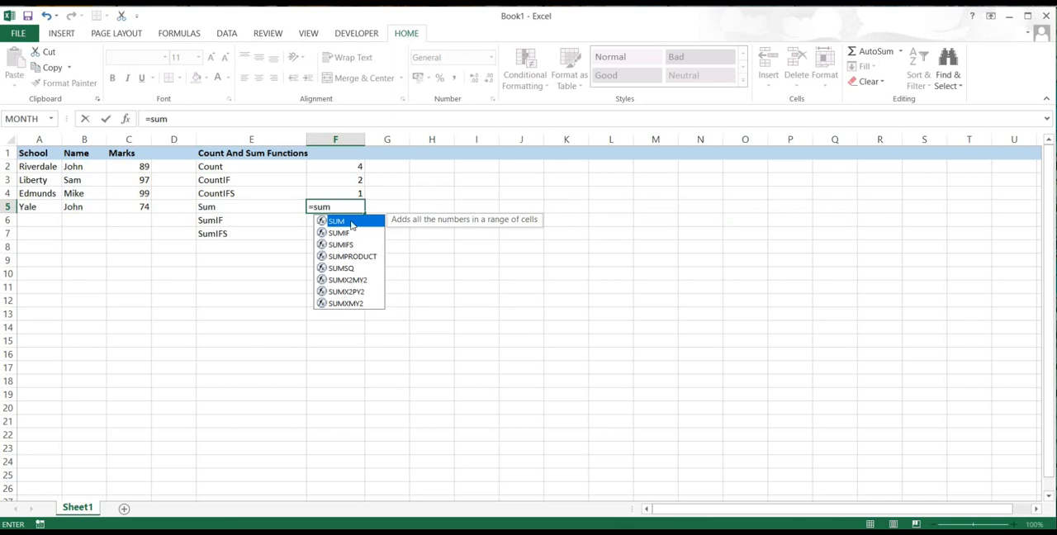
key("Tab")
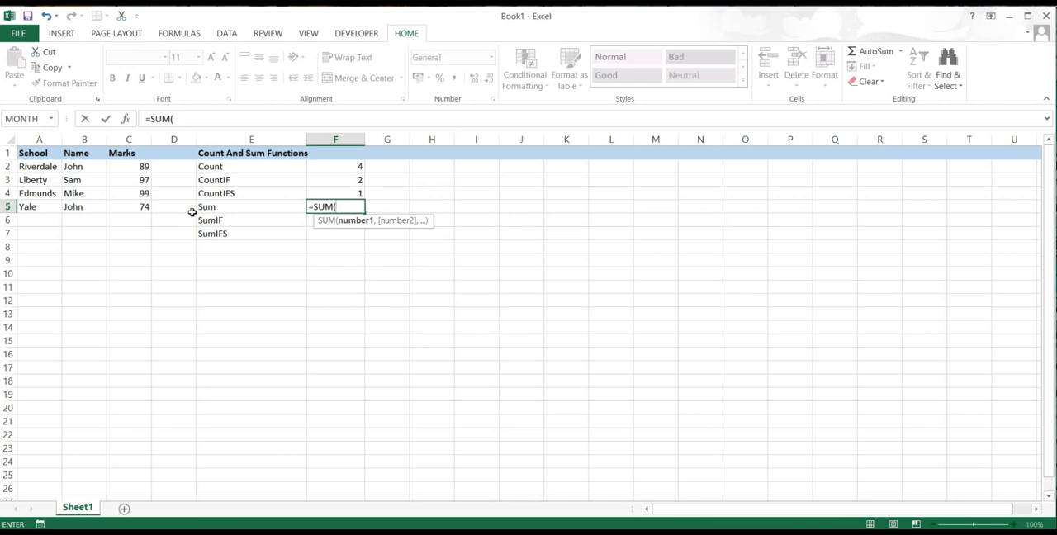
type("c2:c5")
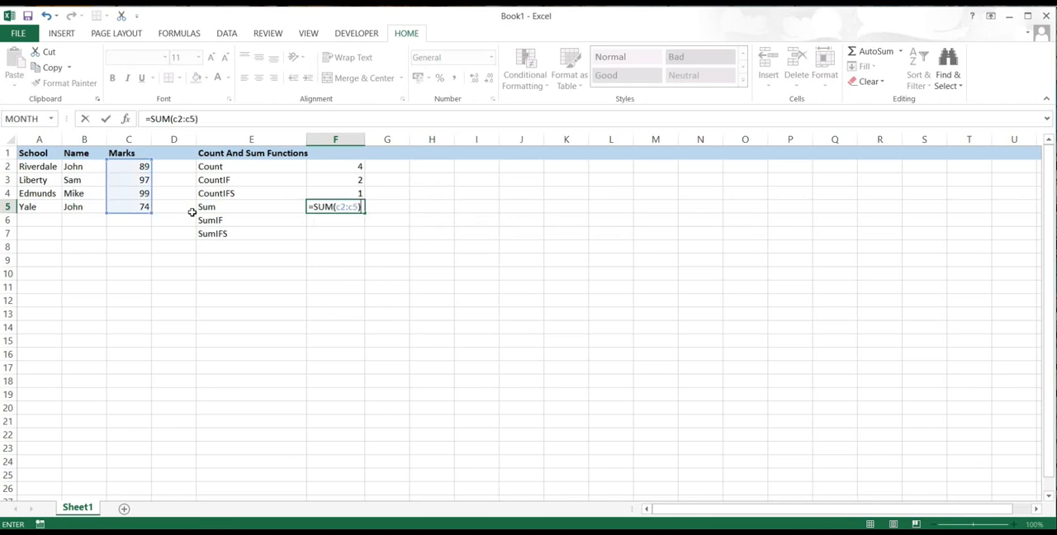
key("Return")
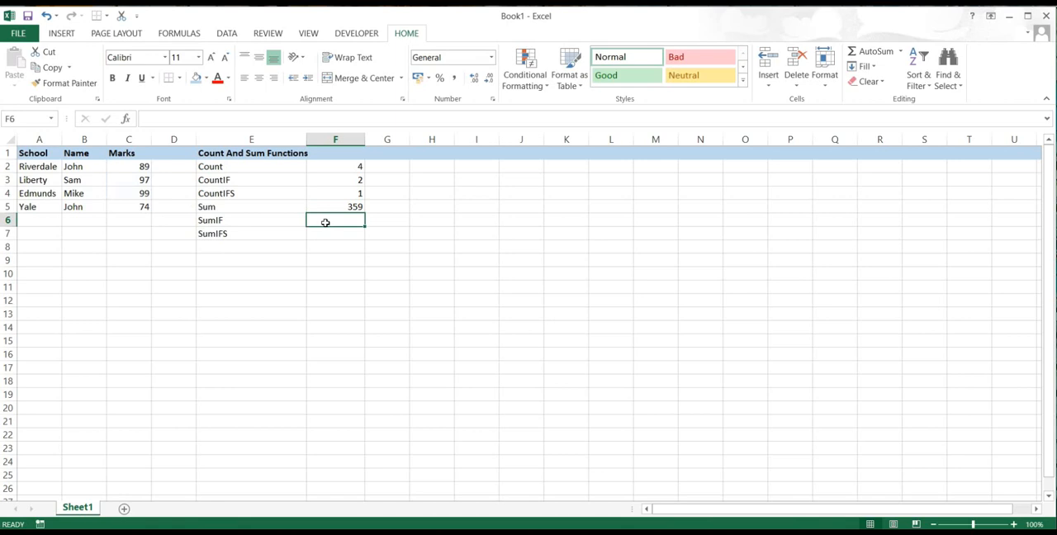
- Enter the formula =SUMIF(C2:C5,">80") in cell F6 to add the marks above 80, and review it
type("=sumif")
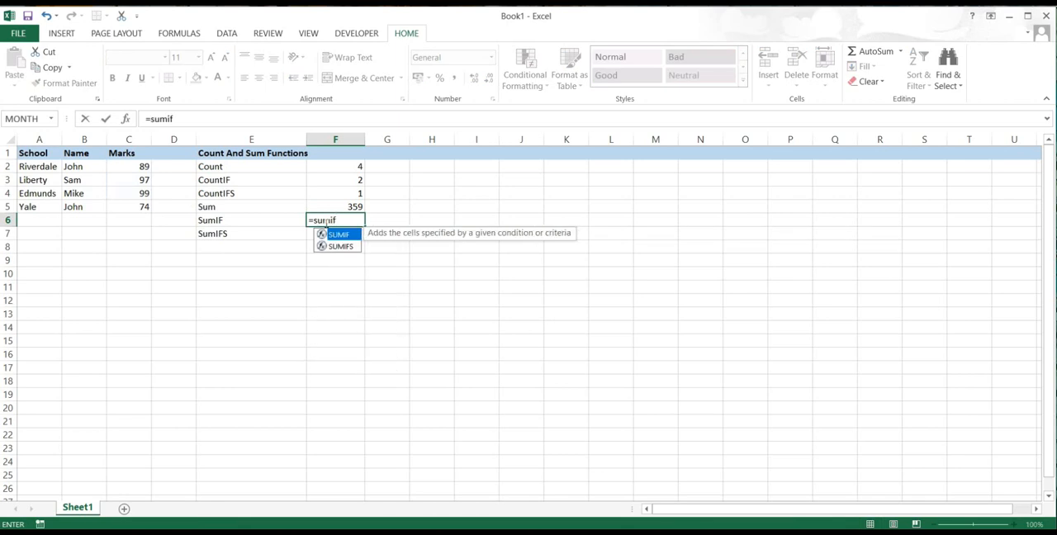
double_click(338, 236)
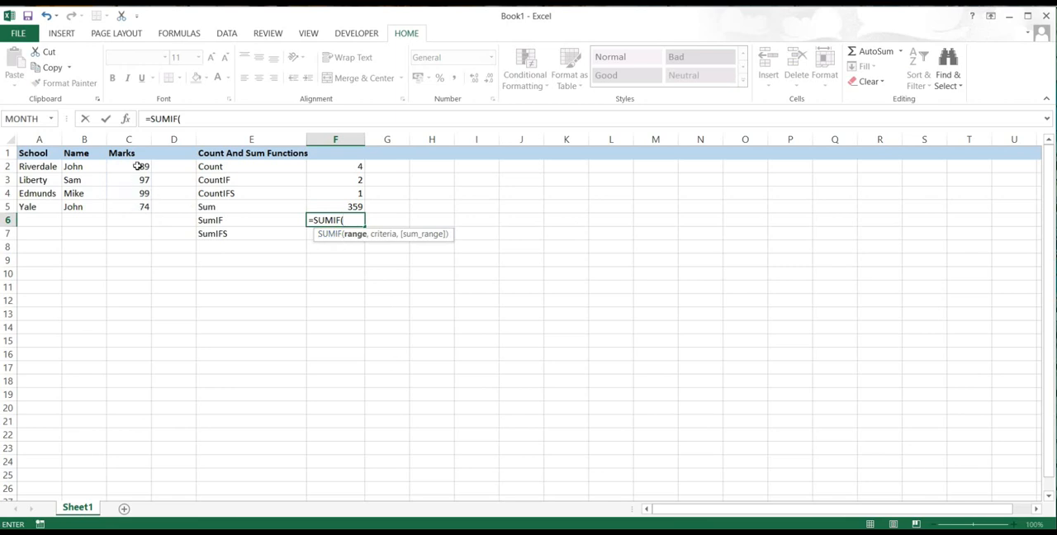
type("c2")
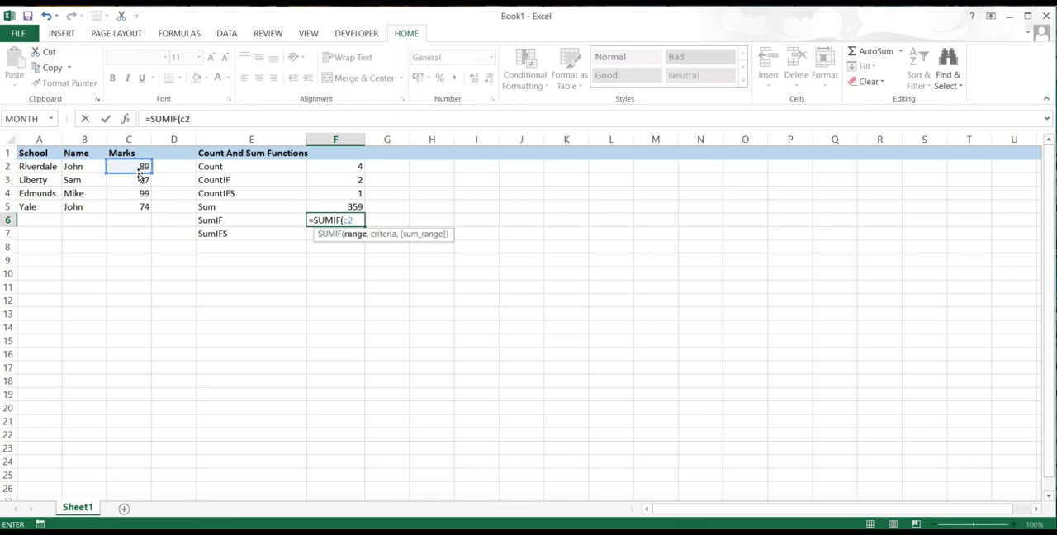
type(":c5,\"")
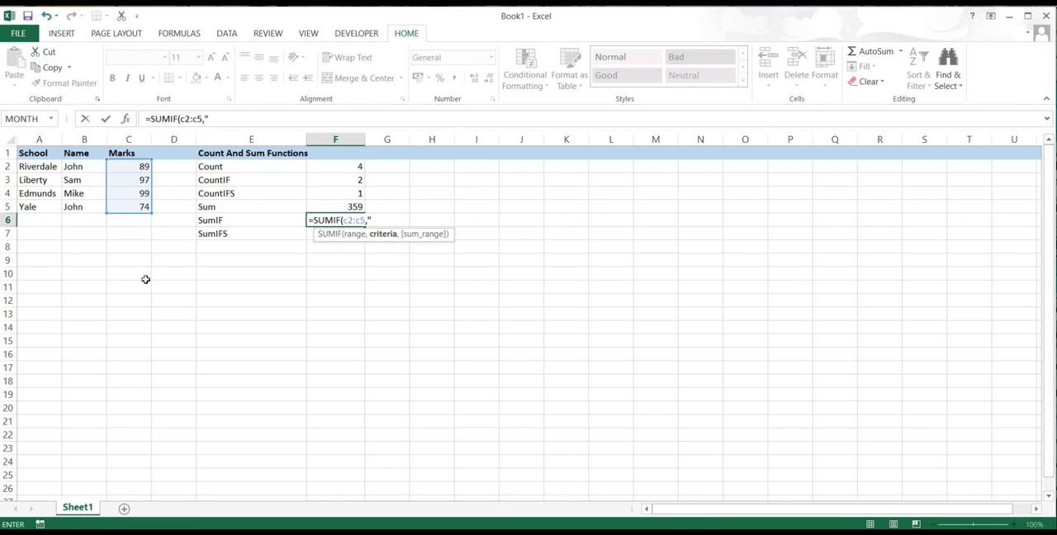
type(">80\")")
key("Return")
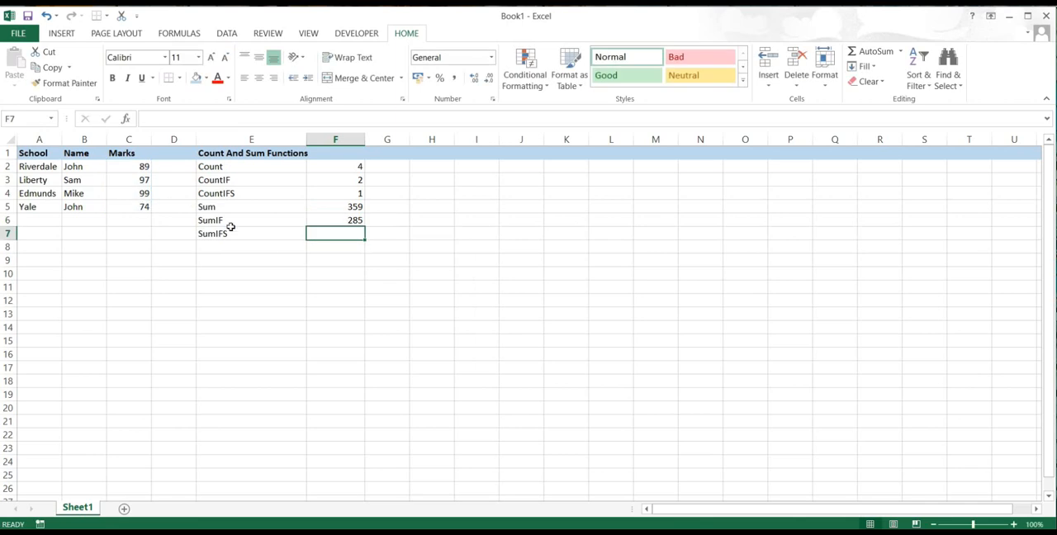
left_click(266, 219)
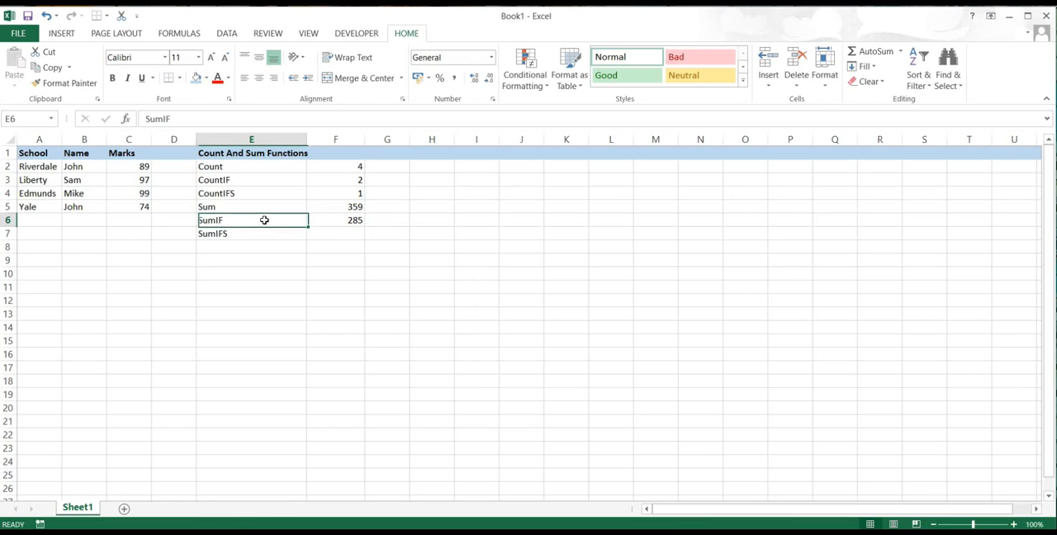
left_click(340, 220)
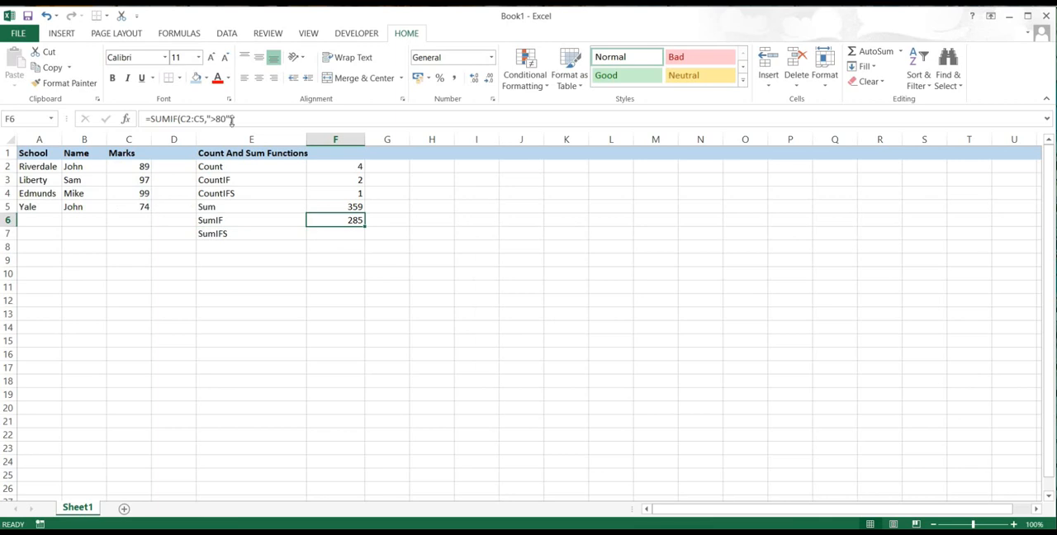
- Begin a SUMIFS formula in cell F7, beside the SumIFS label, with C2:C5 as the sum range
left_click(281, 235)
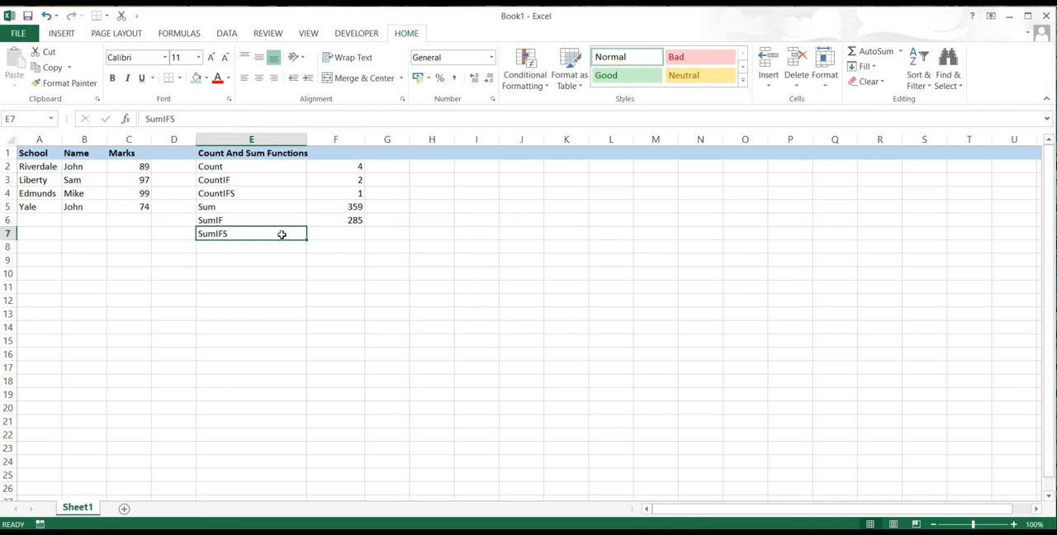
left_click(252, 219)
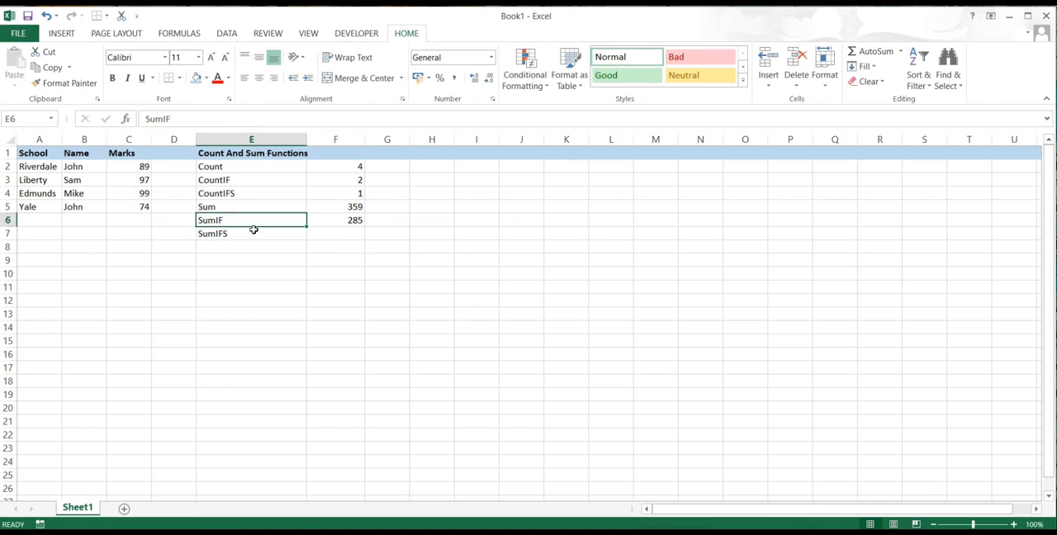
left_click(254, 237)
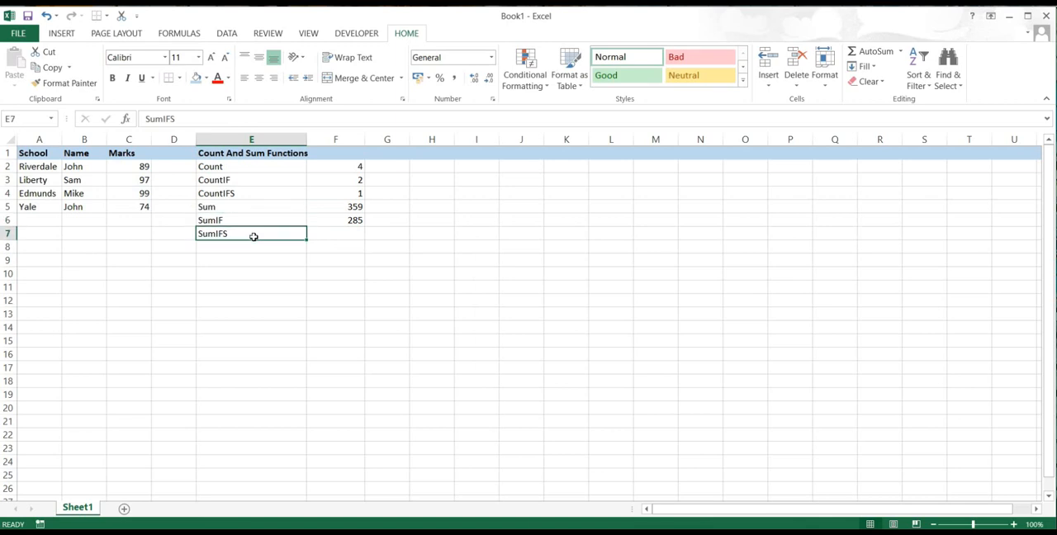
left_click(333, 239)
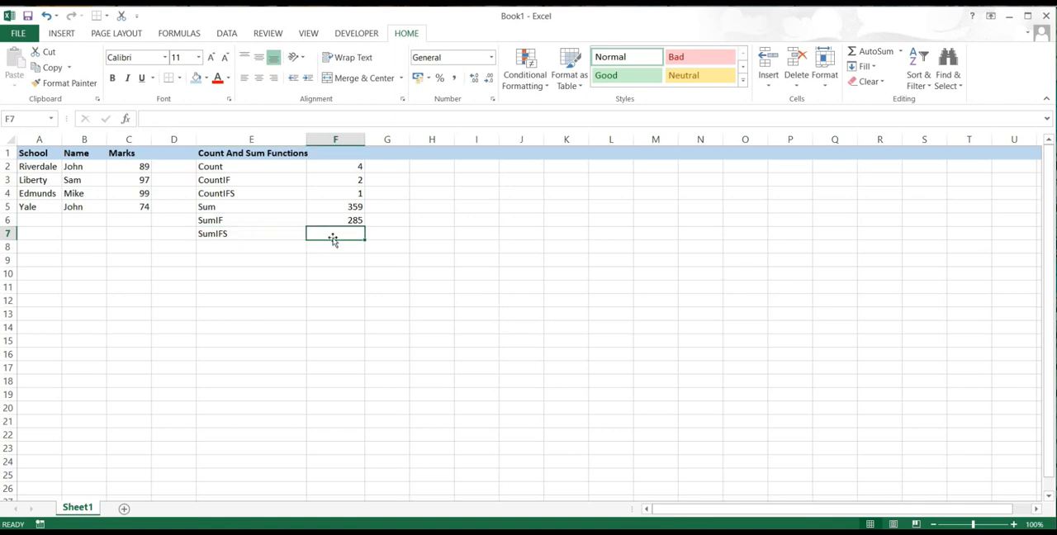
type("=sum")
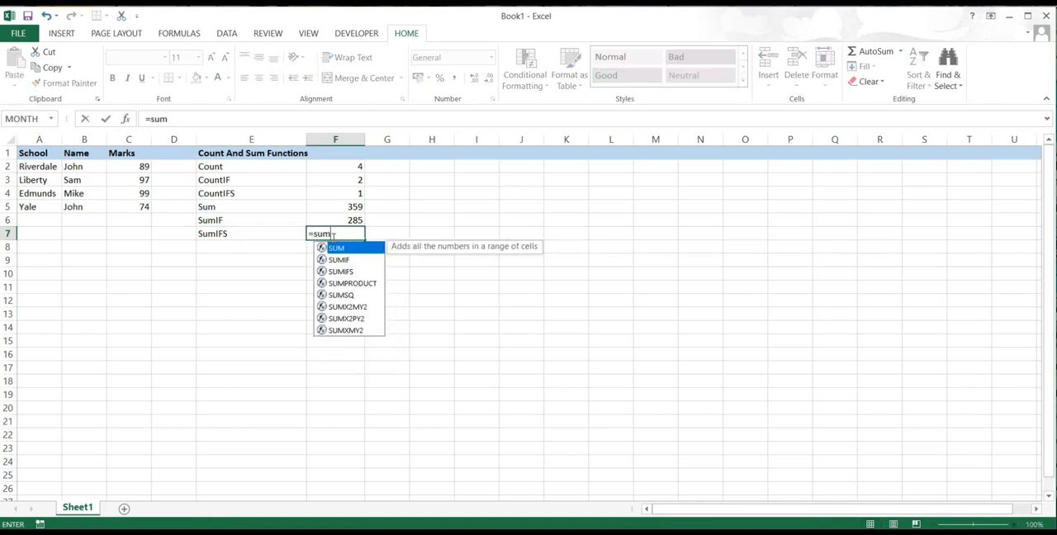
type("ifs")
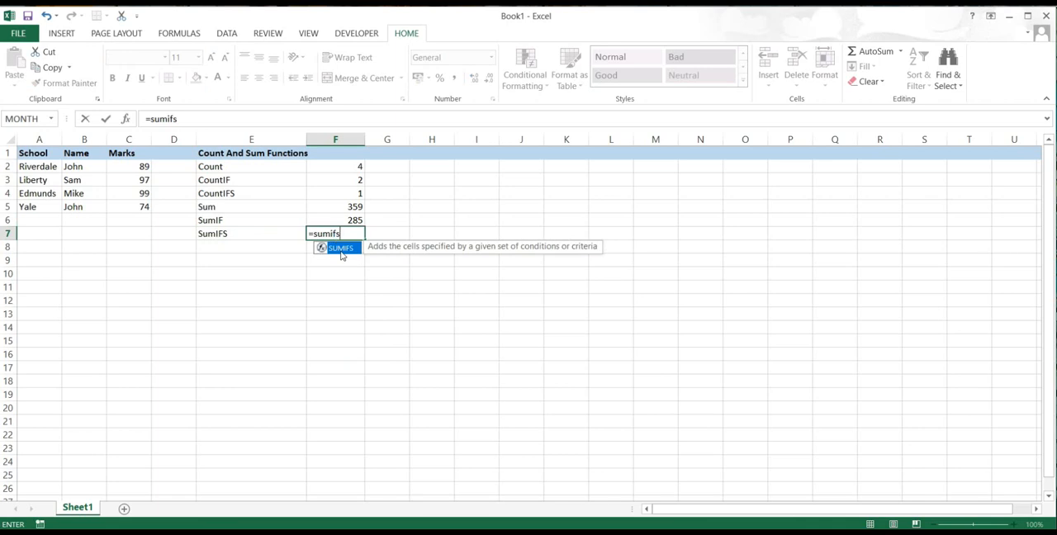
double_click(341, 250)
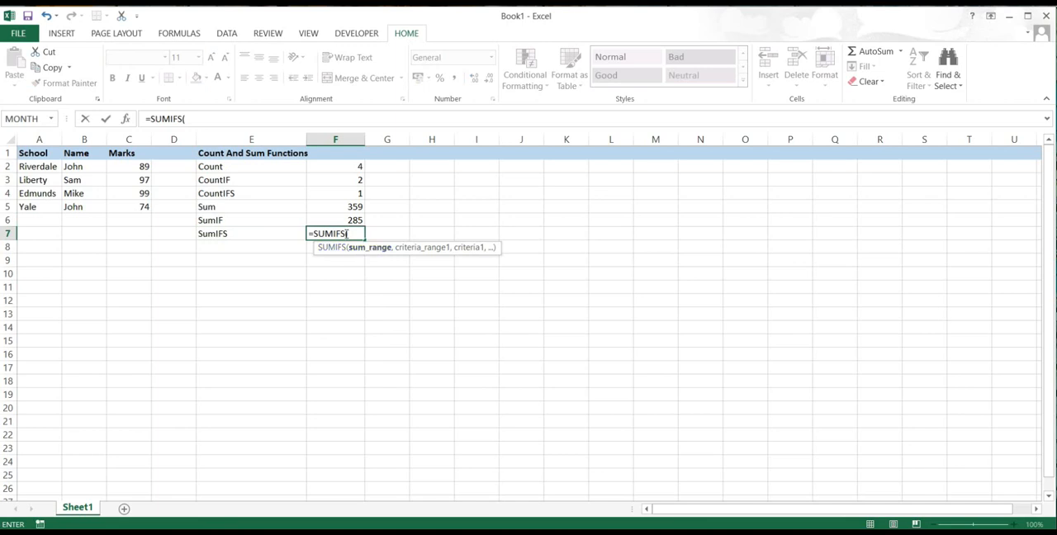
left_click(139, 168)
type(":c5,")
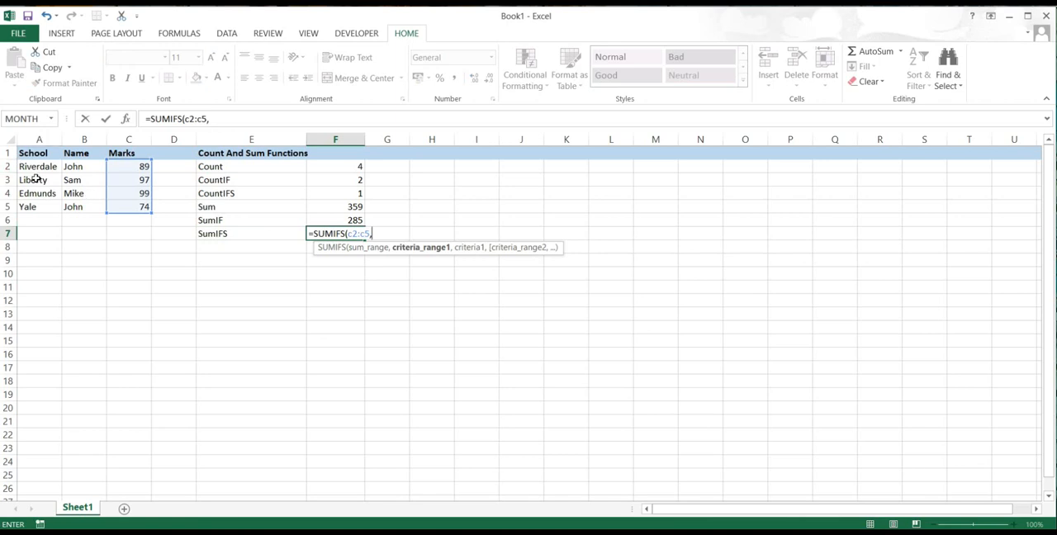
- Add A2:A5 as the first criteria range of the SUMIFS formula in F7, with "riverdale" as its criterion
type("a2")
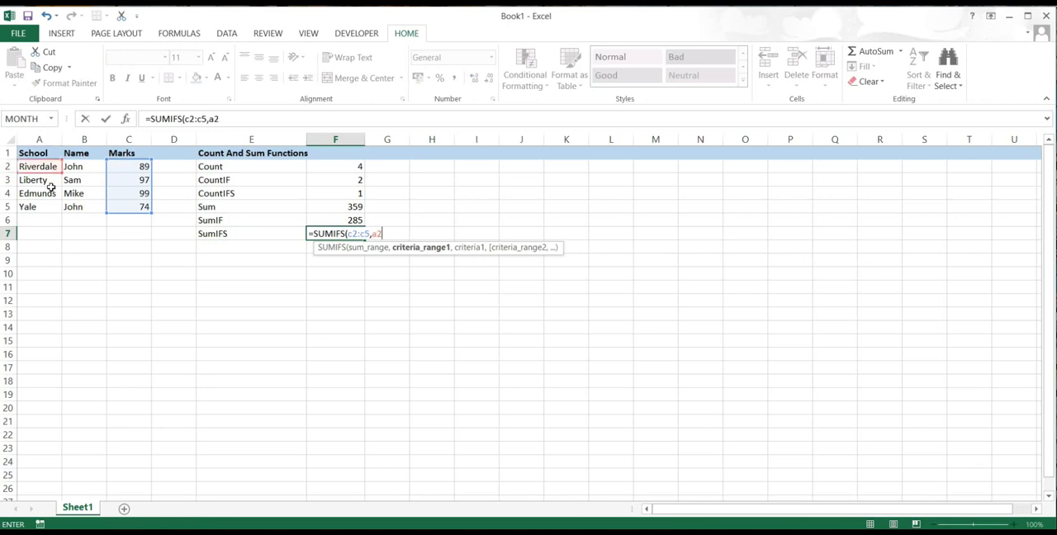
type(":a5")
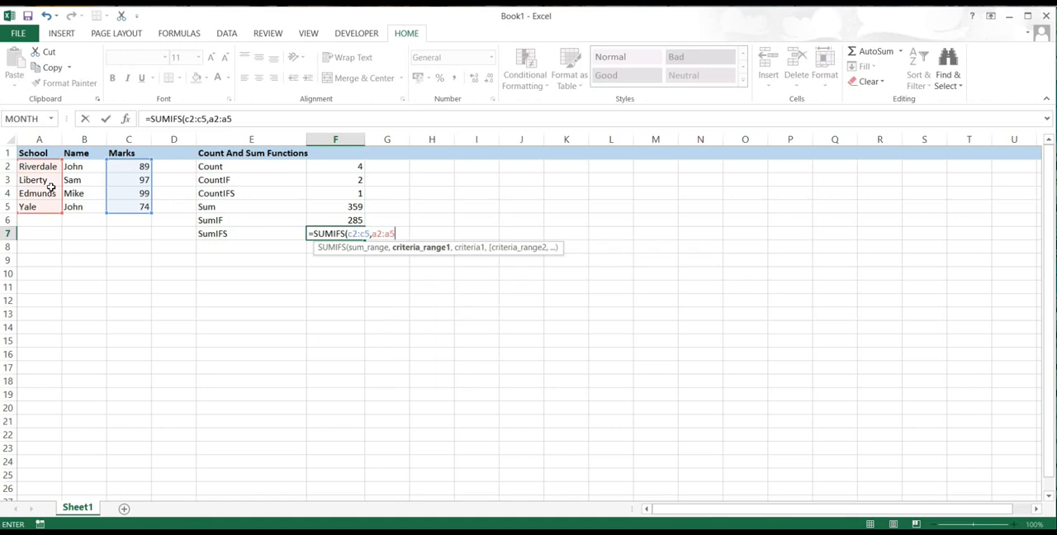
type(",\"")
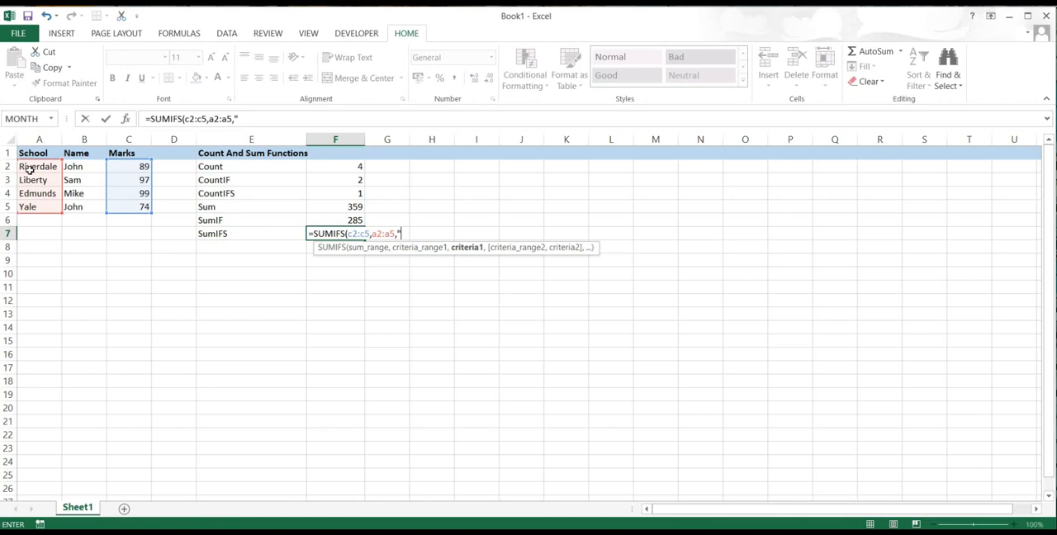
type("riverdale")
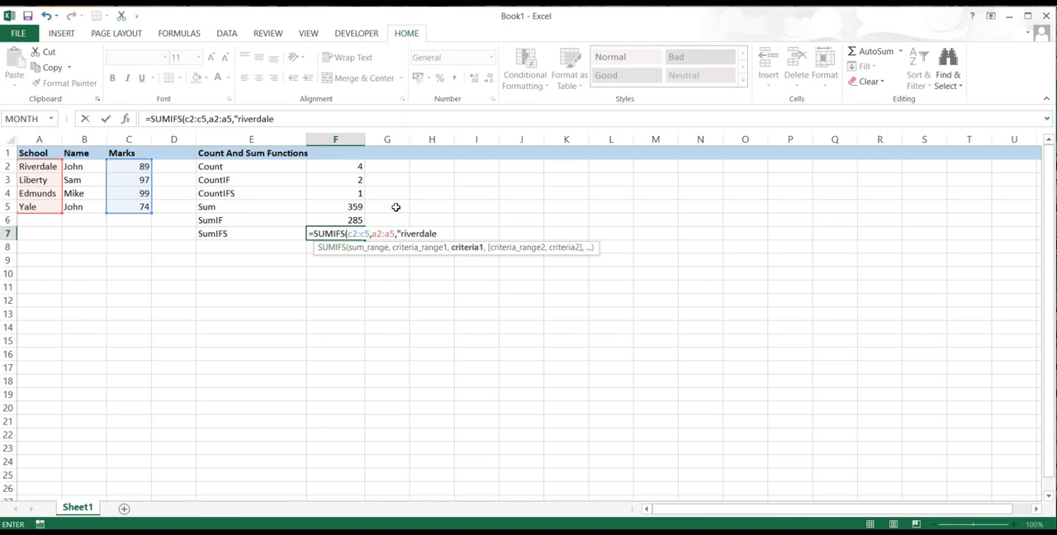
type(",")
type("\",")
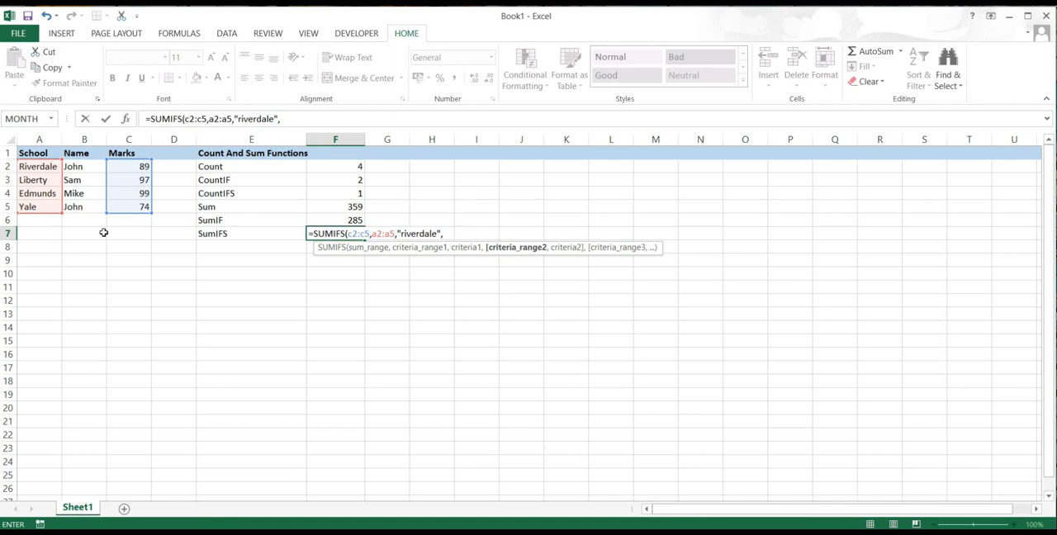
- Complete the SUMIFS formula with criteria range B2:B5 and the student name from B2 as criterion, and review it in F7
left_click(85, 167)
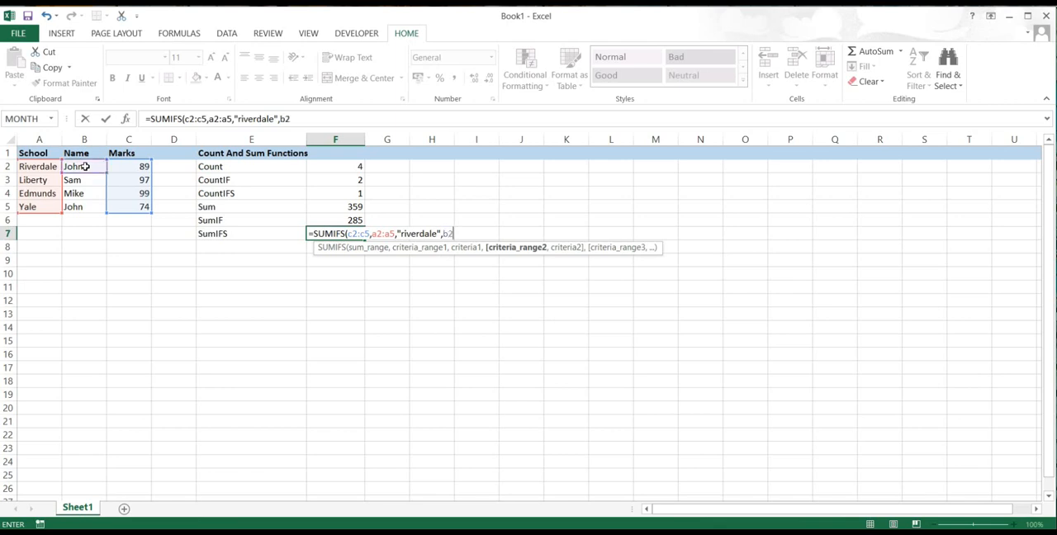
type(":b5")
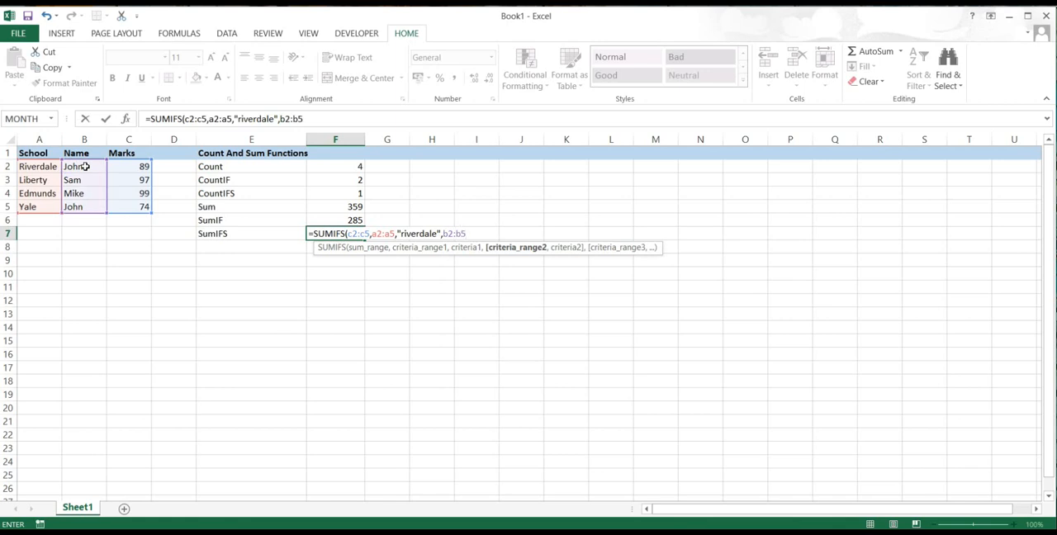
type(",\"")
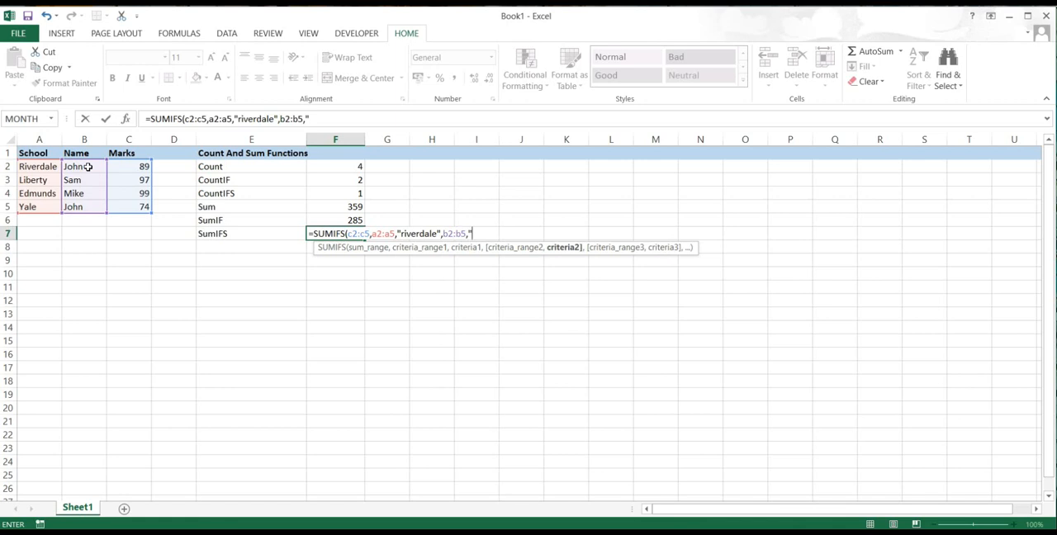
type("john\"")
key("Return")
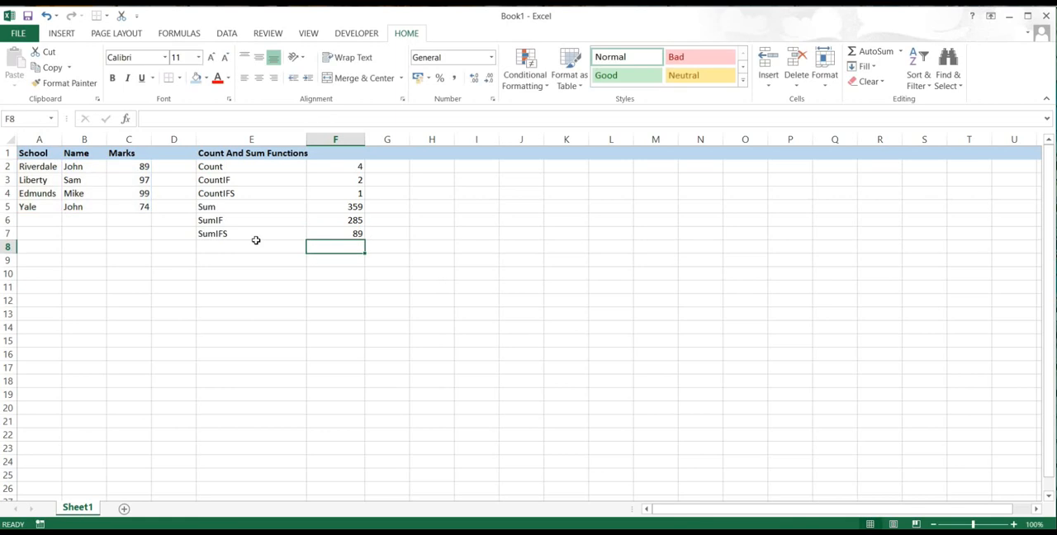
left_click(328, 235)
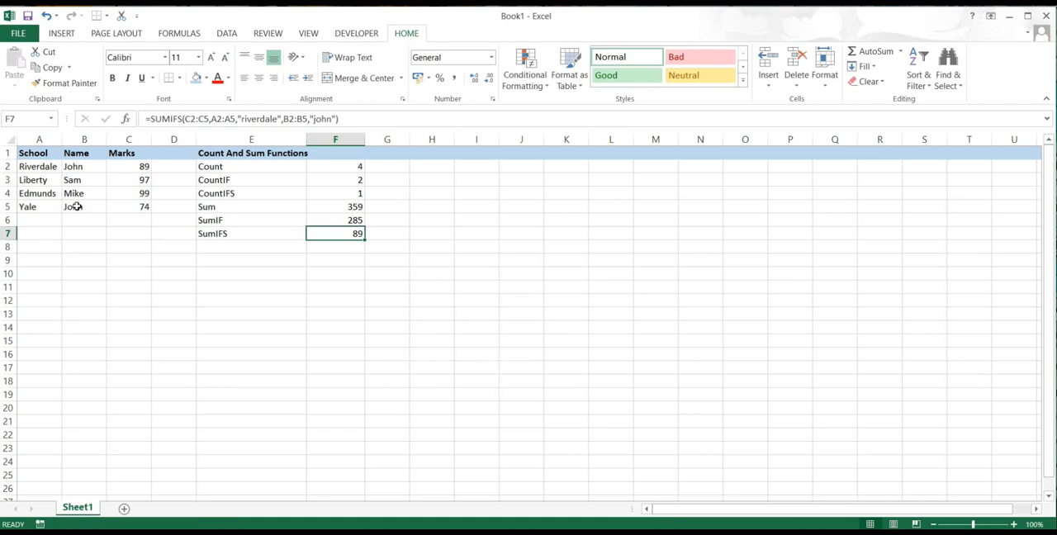
- Change the school in cell A5 to riverdale and check the SUMIFS result in F7
left_click(42, 207)
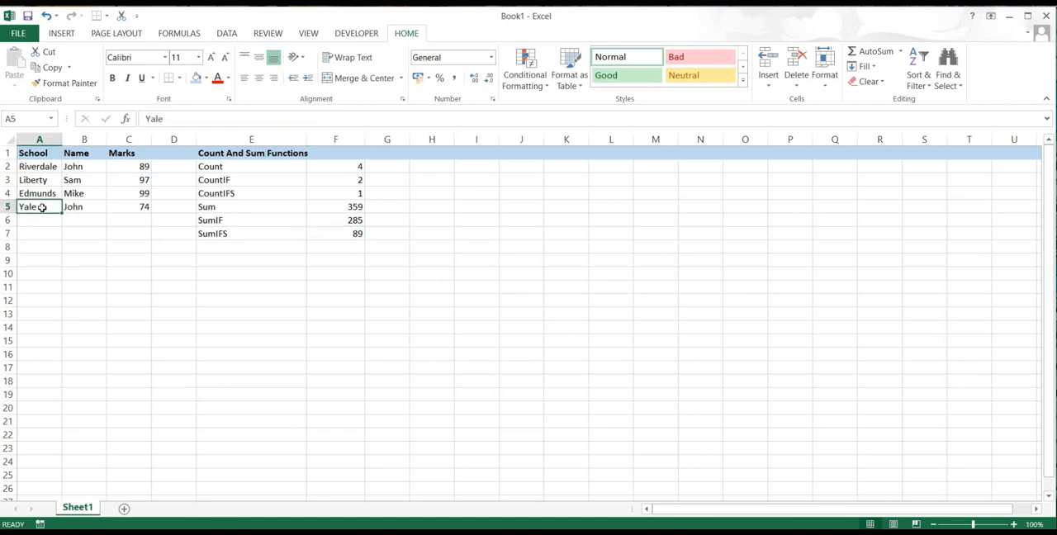
type("riverd")
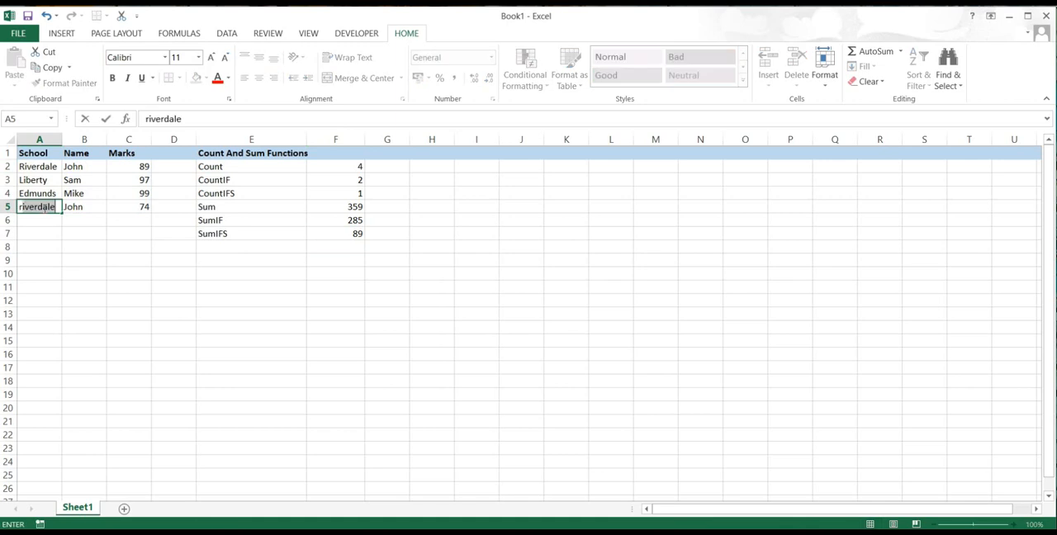
type("ale")
key("Return")
left_click(346, 235)
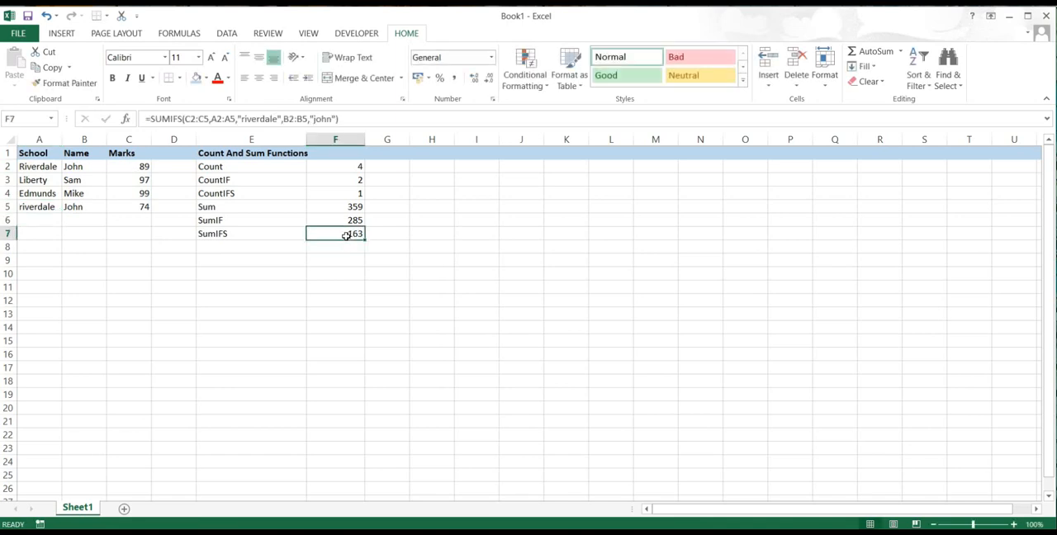